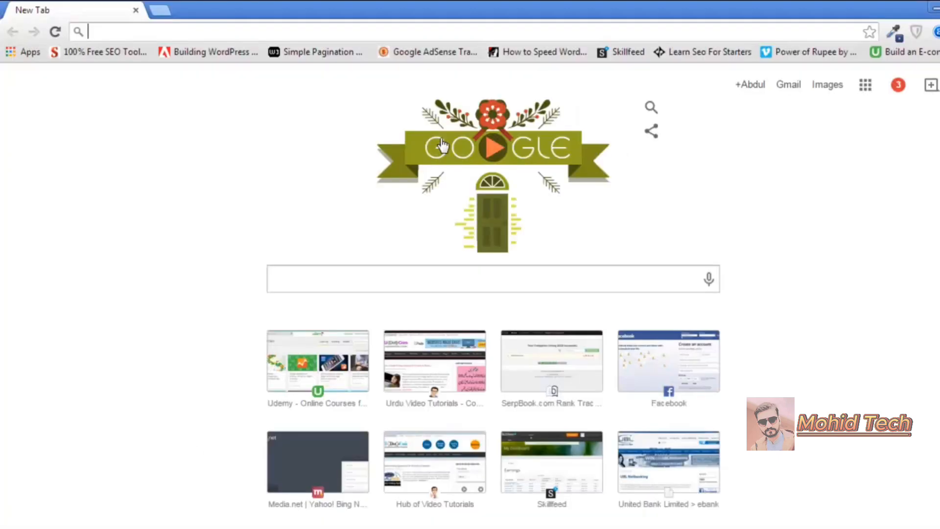
# Search Google Images for "BBC logo" and browse the logo designs for reference.
pyautogui.click(439, 288)
pyautogui.write('BBC logo')
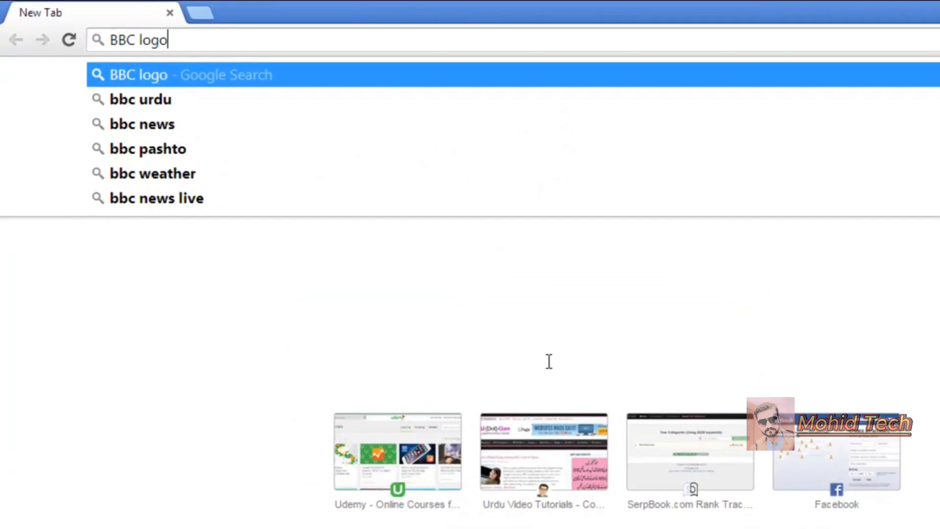
pyautogui.press('Return')
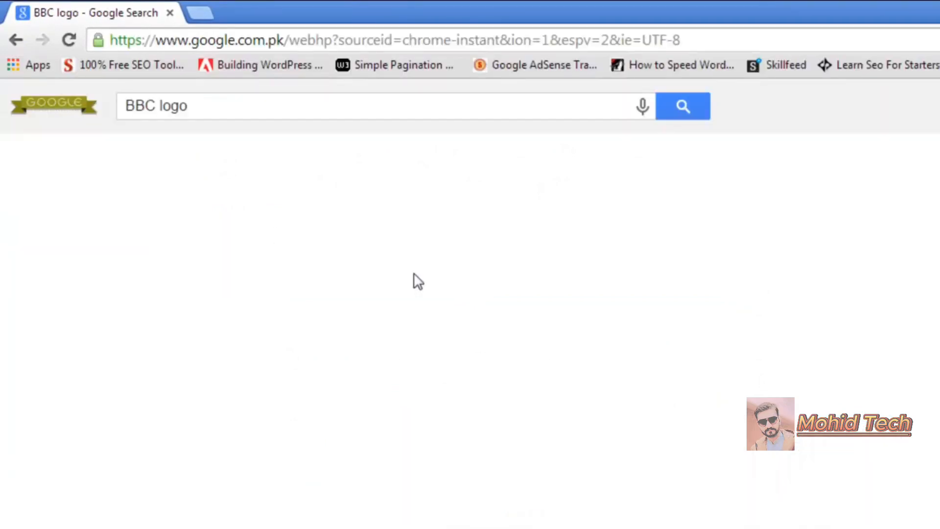
pyautogui.click(197, 166)
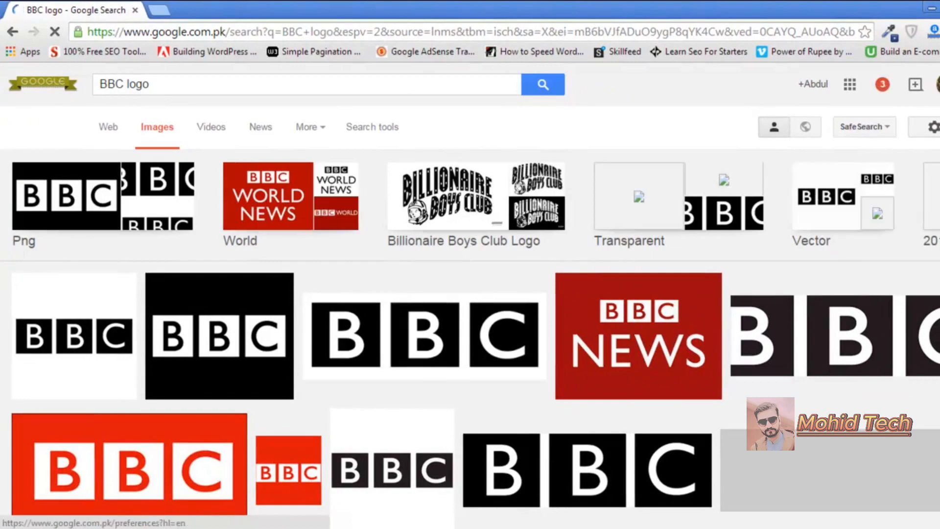
pyautogui.scroll(-10, 850, 272)
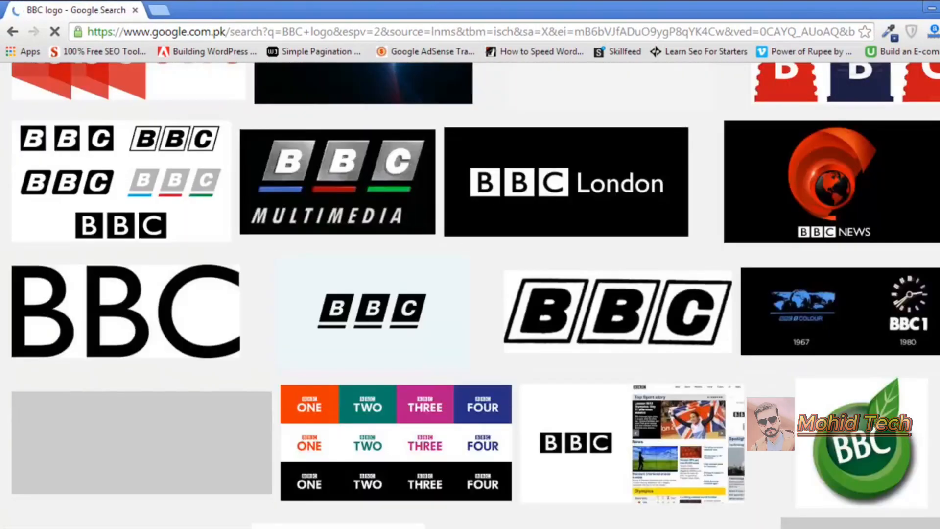
pyautogui.scroll(10, 470, 294)
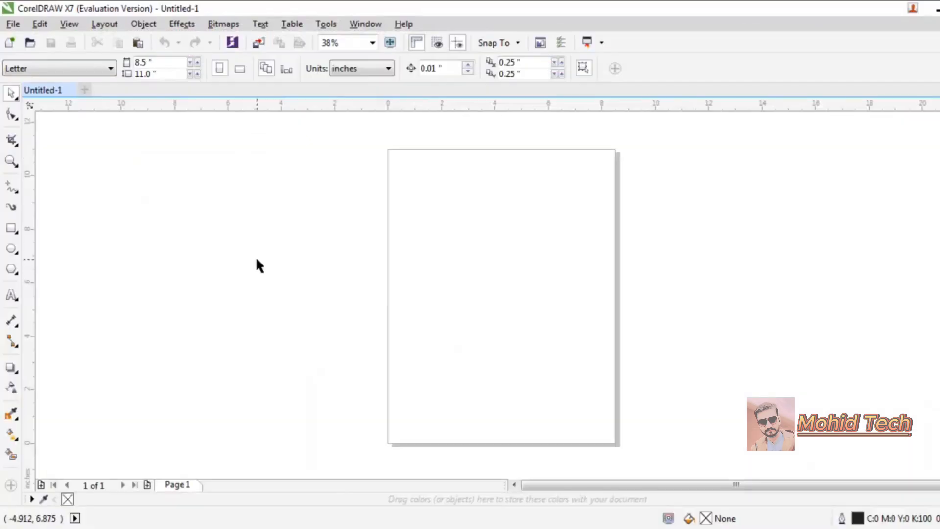
# Switch to CorelDRAW, draw a rectangle about 3 by 3.05 inches just left of the page, and fill it white.
pyautogui.click(18, 207)
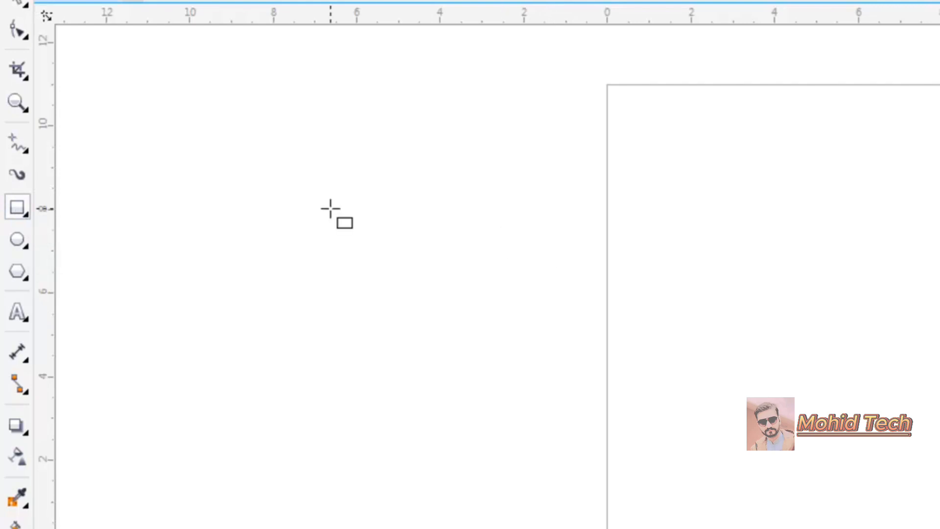
pyautogui.moveTo(479, 236); pyautogui.dragTo(606, 363)
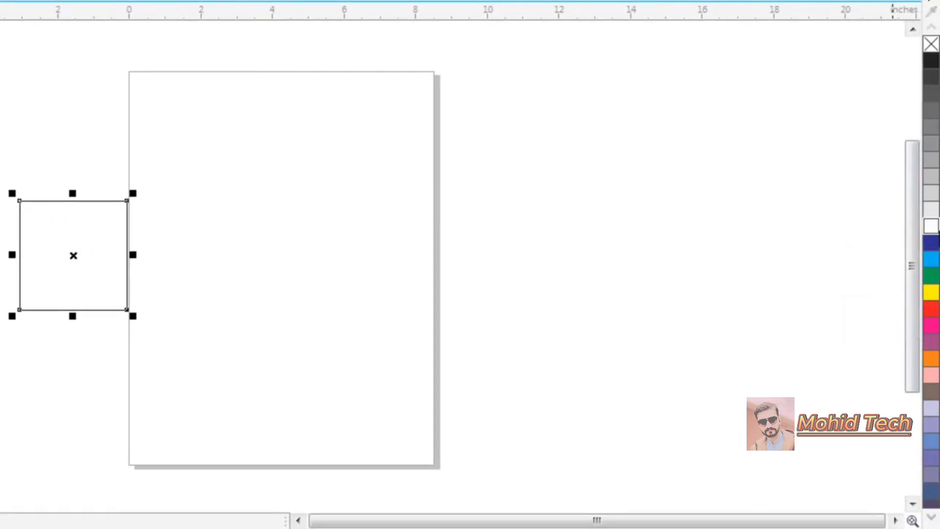
pyautogui.click(933, 232)
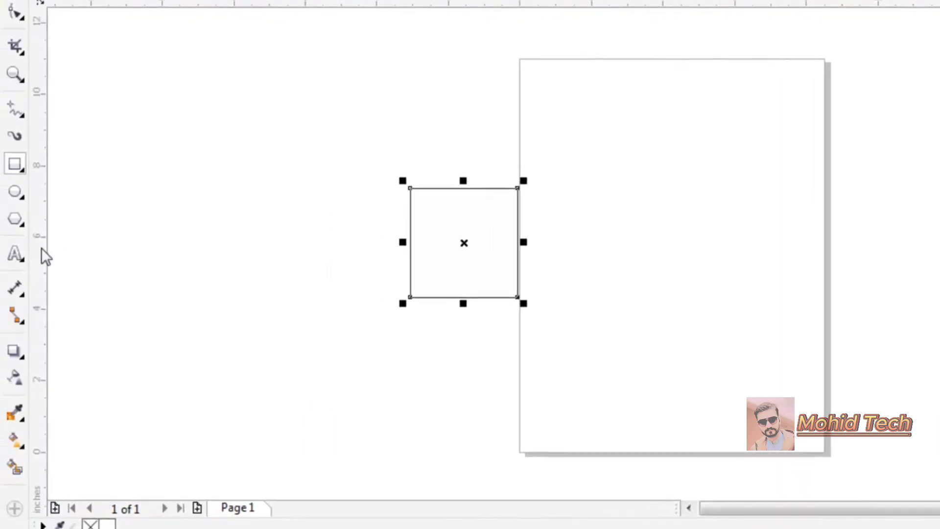
# Add the letter B in Arial inside the square, enlarge it to about 239 pt, and center it in the square.
pyautogui.click(14, 254)
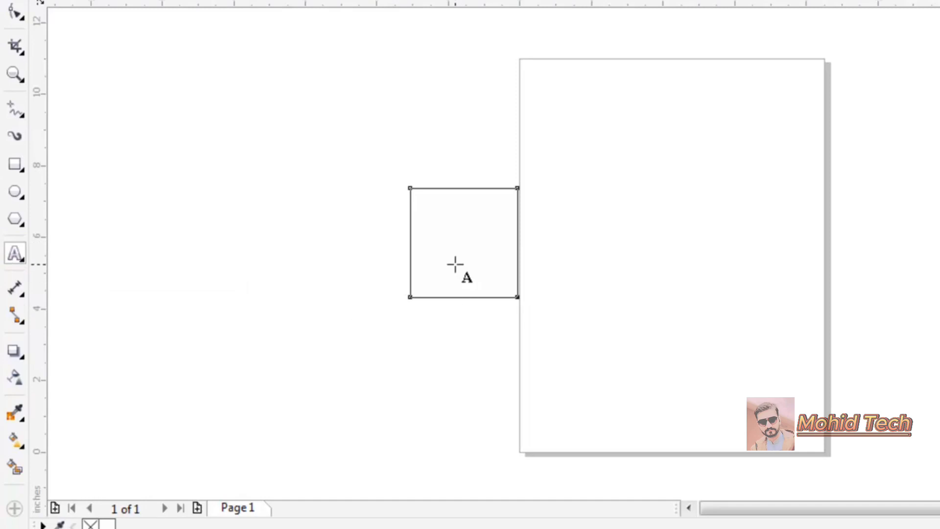
pyautogui.click(457, 225)
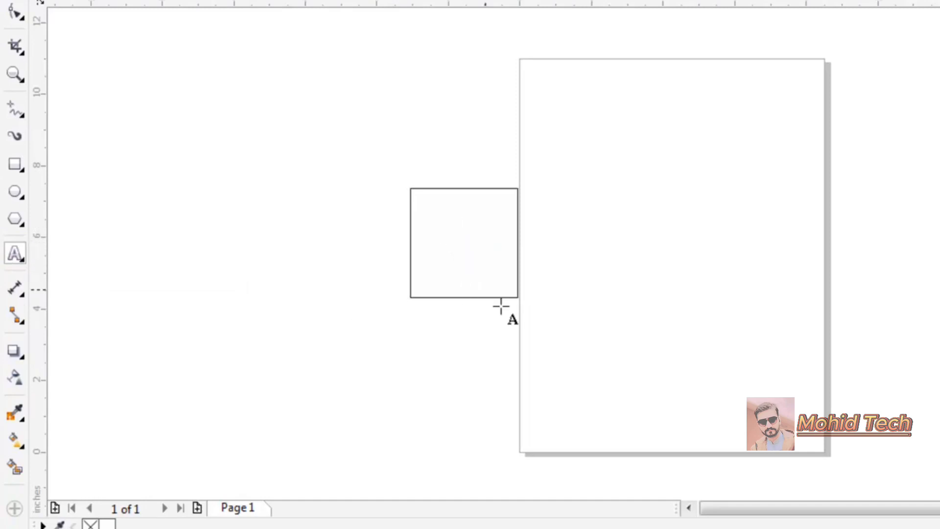
pyautogui.write('R')
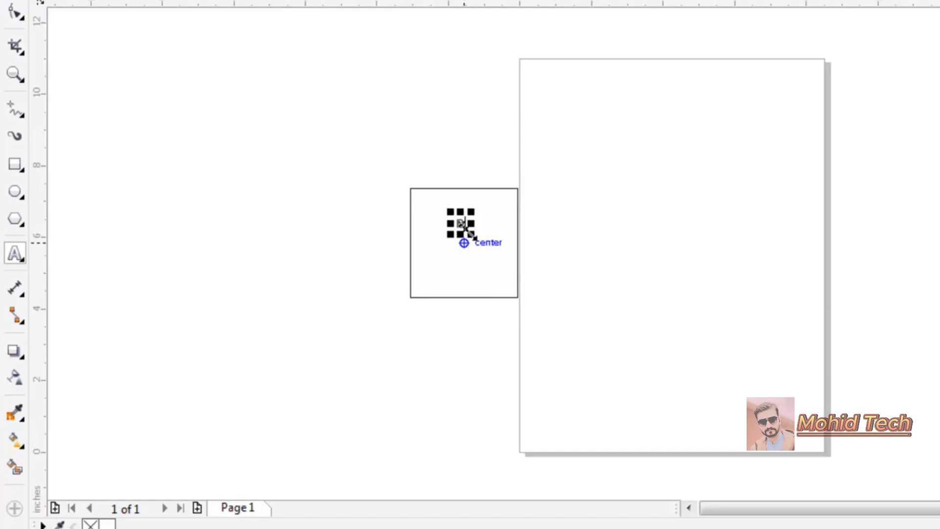
pyautogui.moveTo(466, 229); pyautogui.dragTo(541, 304)
pyautogui.moveTo(488, 263); pyautogui.dragTo(461, 244)
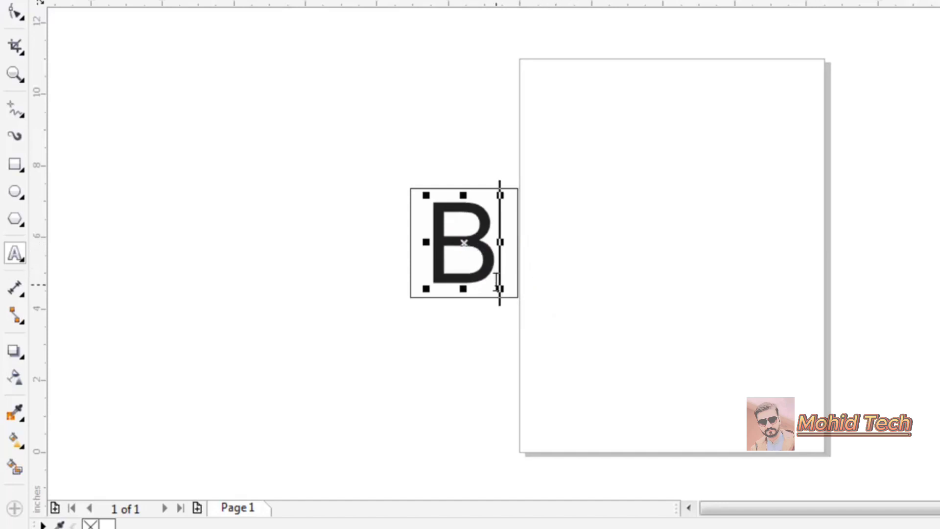
pyautogui.moveTo(501, 289); pyautogui.dragTo(519, 299)
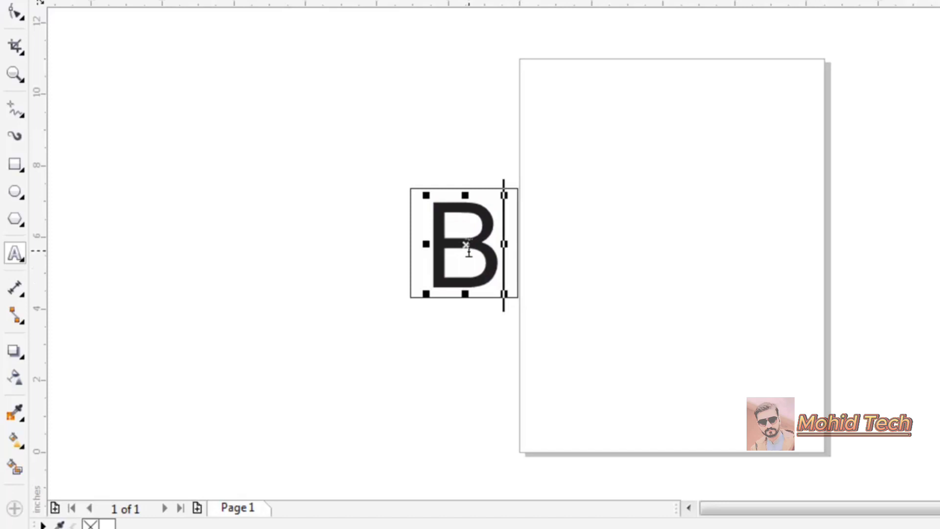
pyautogui.moveTo(466, 248); pyautogui.dragTo(473, 247)
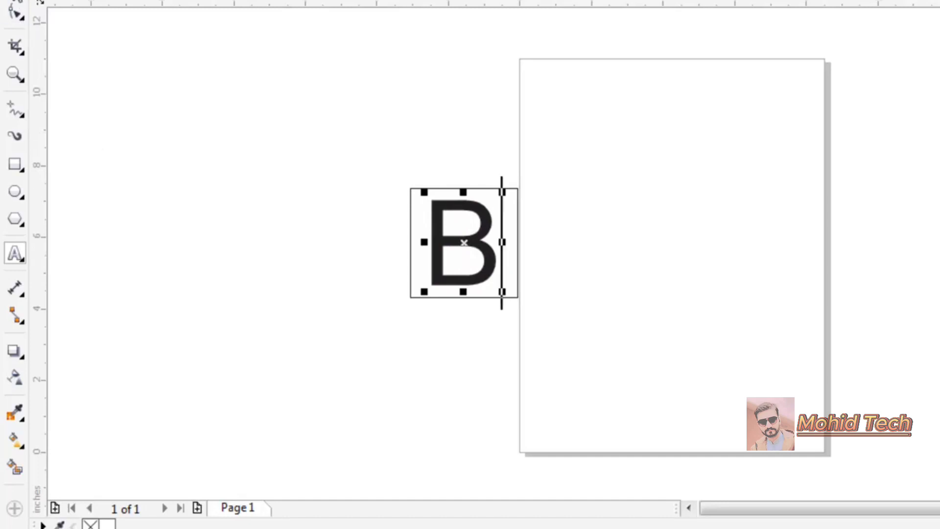
pyautogui.hotkey('ctrl', 'space')
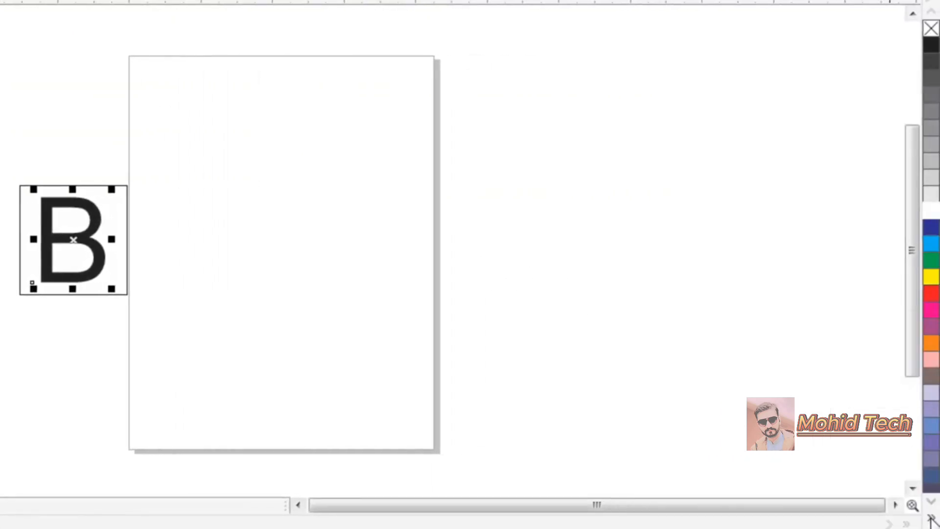
# Fill the letter B with the Brick Red color.
pyautogui.click(932, 520)
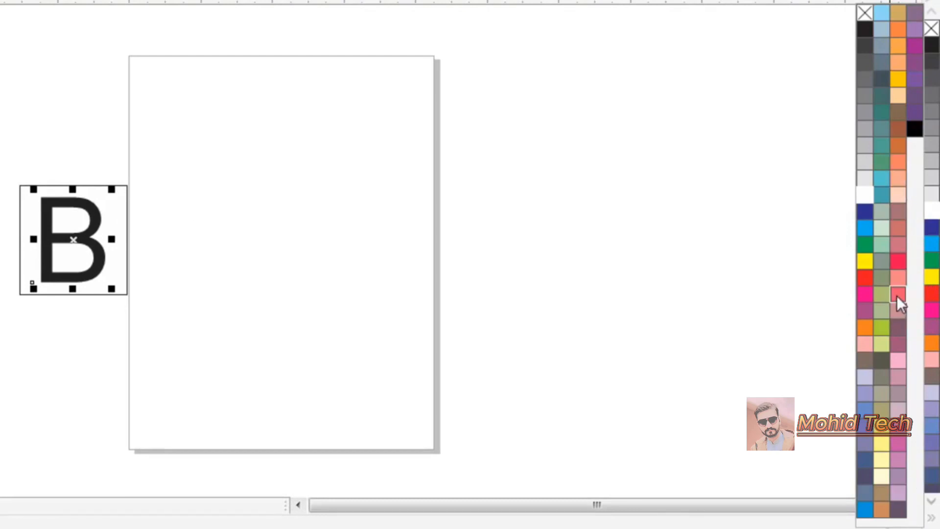
pyautogui.click(901, 160)
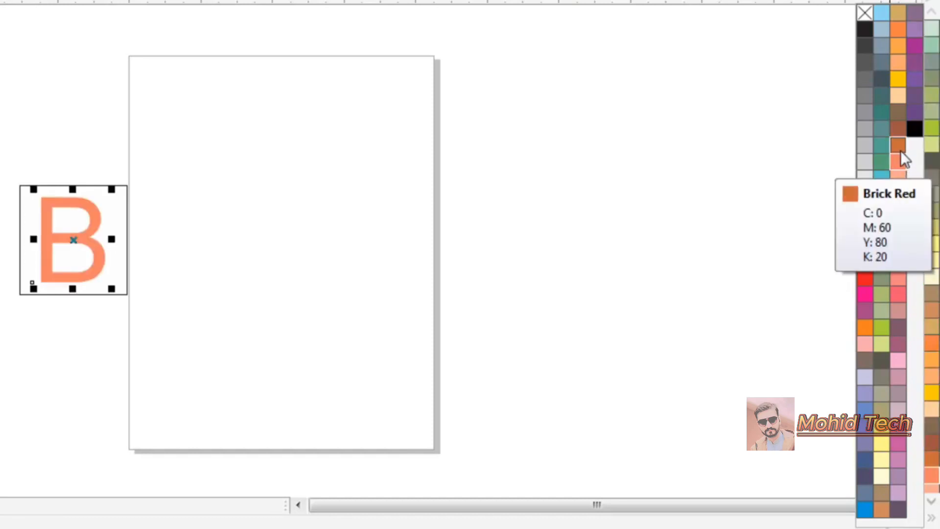
pyautogui.click(899, 145)
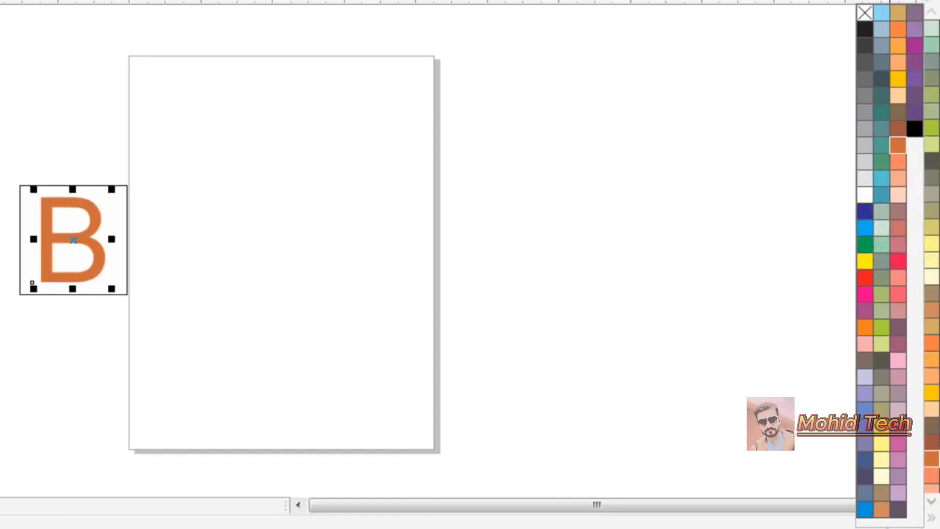
# Nudge the letter B slightly to the right inside the square and deselect it.
pyautogui.press('Right')
pyautogui.press('Right')
pyautogui.press('Right')
pyautogui.press('Right')
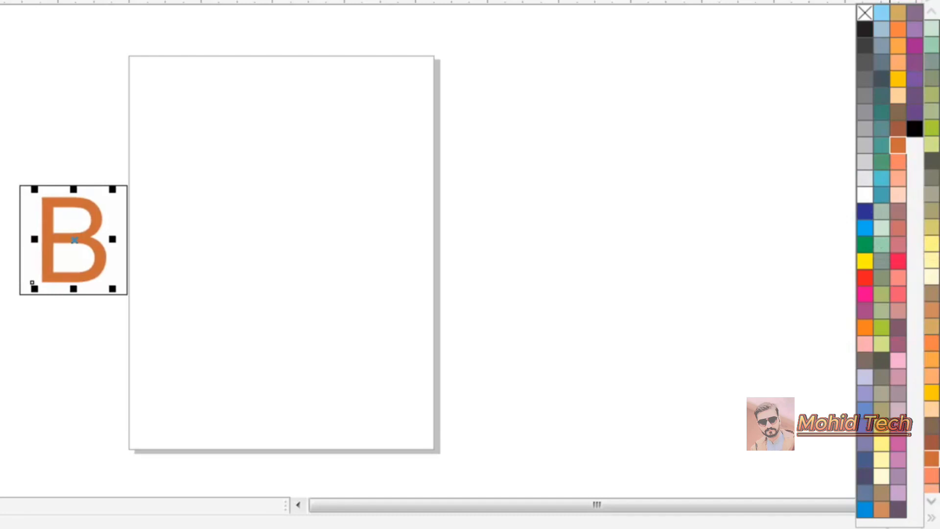
pyautogui.click(277, 225)
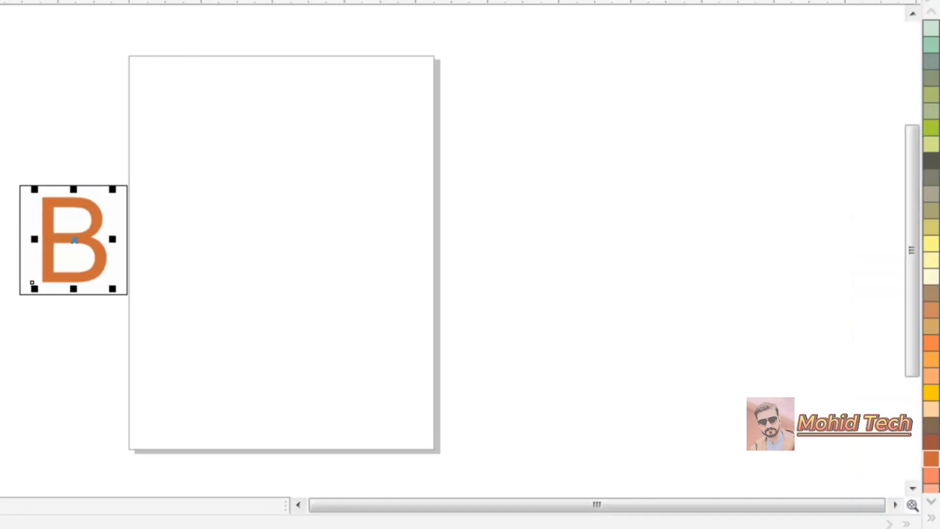
pyautogui.click(276, 226)
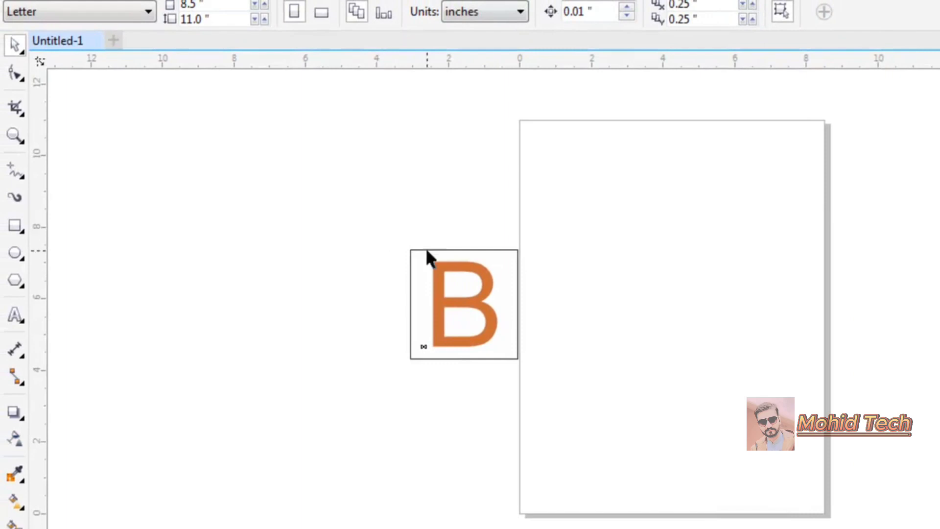
pyautogui.click(465, 302)
pyautogui.click(476, 304)
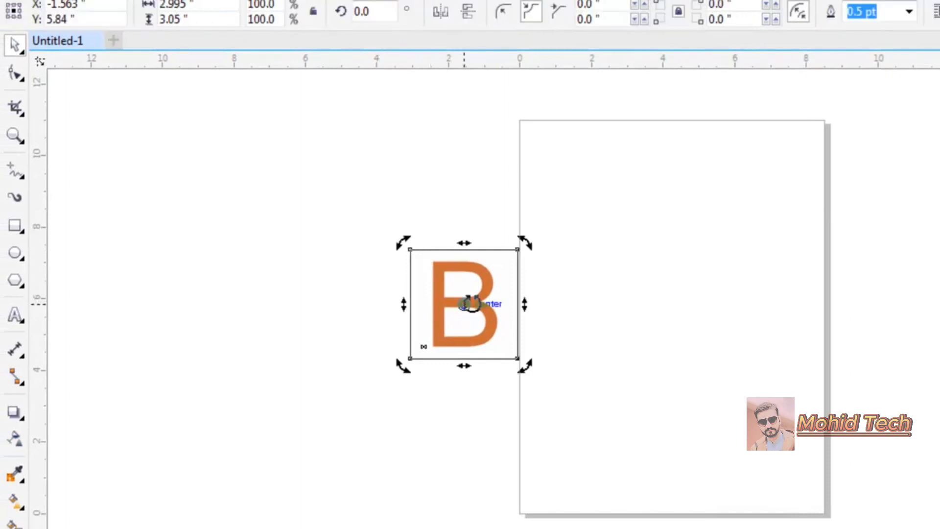
pyautogui.click(586, 301)
pyautogui.click(482, 306)
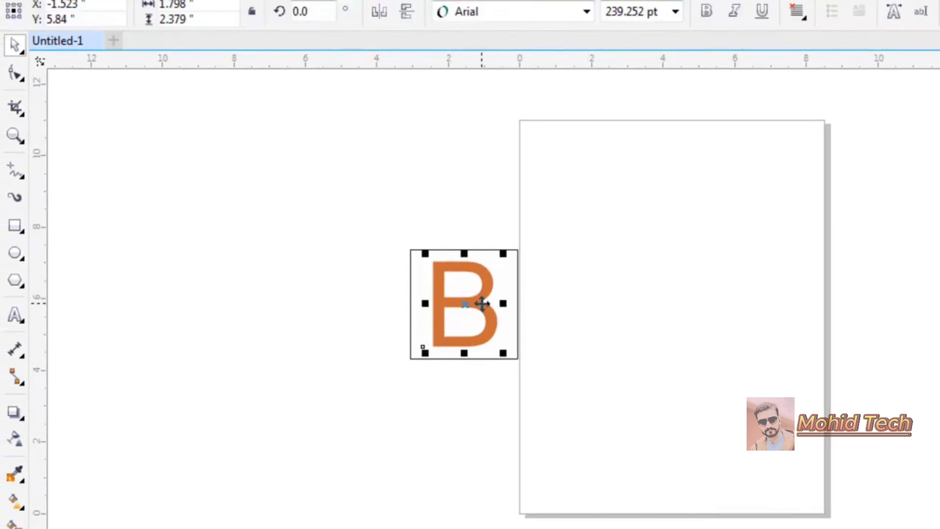
pyautogui.press('Right')
pyautogui.press('Right')
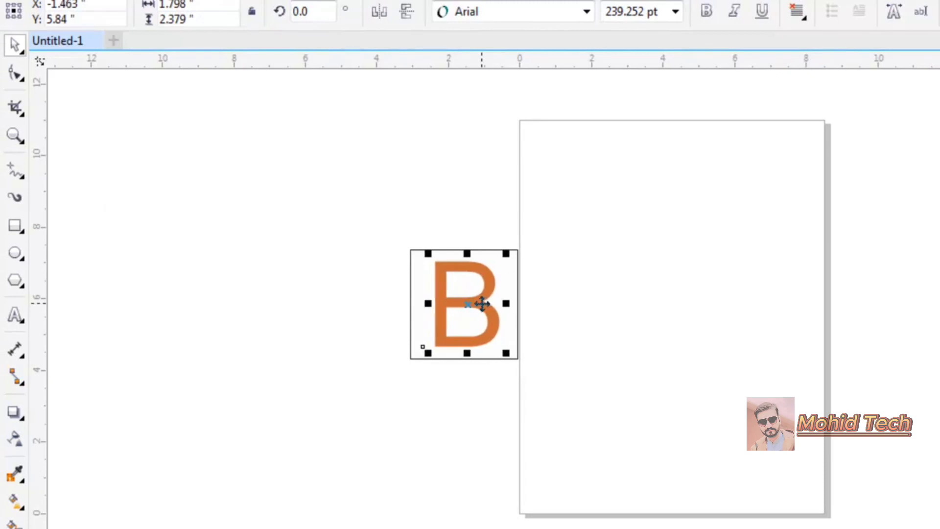
pyautogui.click(443, 236)
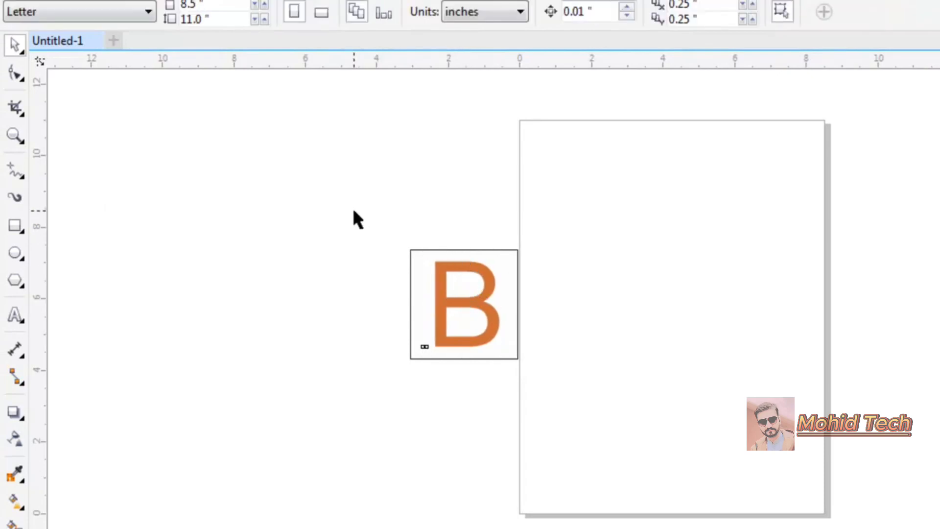
# Select the square together with the letter B and group them.
pyautogui.moveTo(353, 211); pyautogui.dragTo(621, 431)
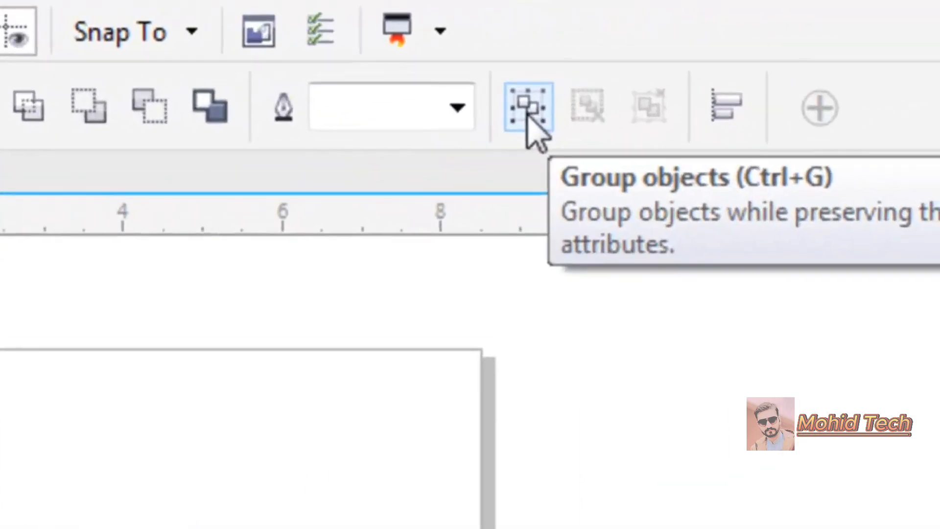
pyautogui.click(462, 126)
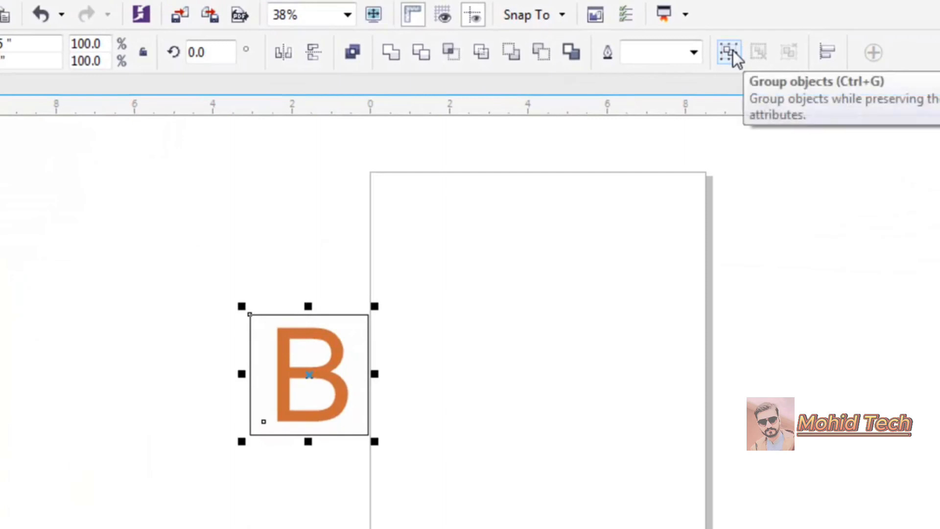
pyautogui.click(730, 51)
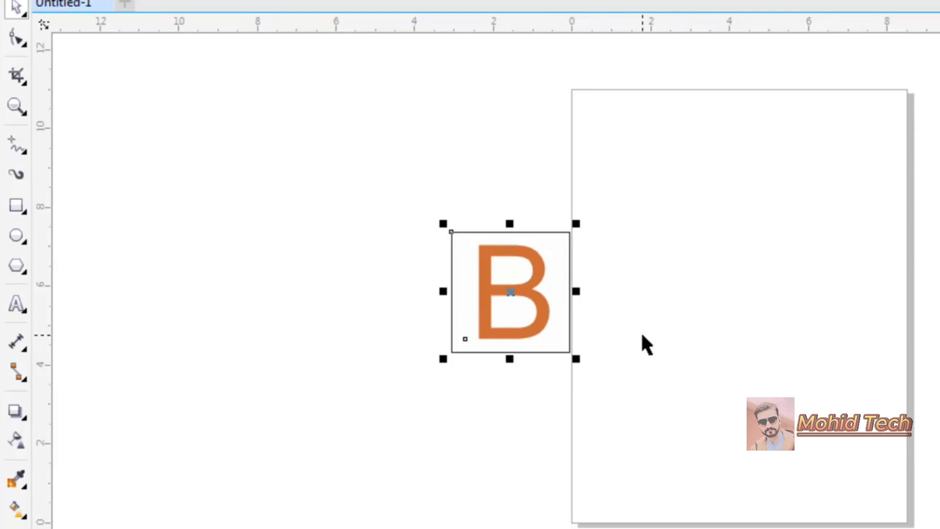
# Duplicate the lettered square in place, and undo a trial freehand move of the copy.
pyautogui.hotkey('ctrl', 'c')
pyautogui.hotkey('ctrl', 'v')
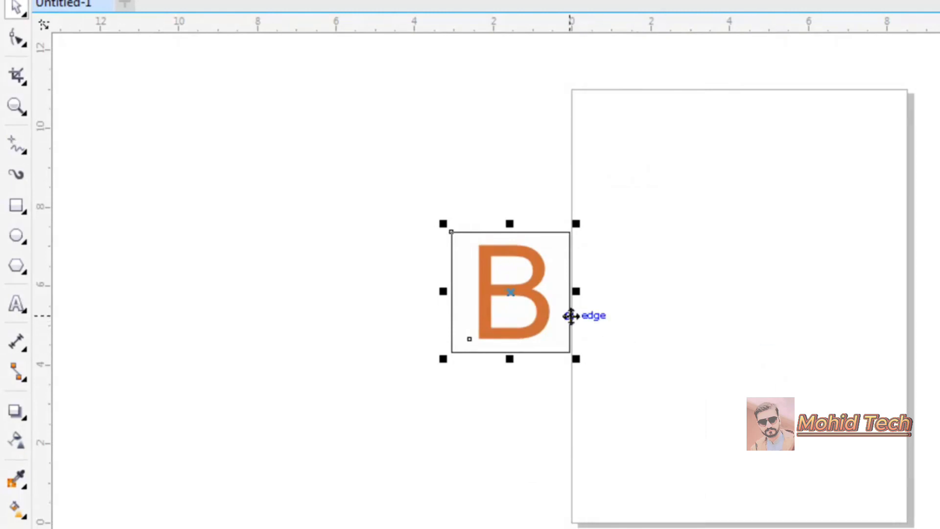
pyautogui.moveTo(514, 299); pyautogui.dragTo(632, 294)
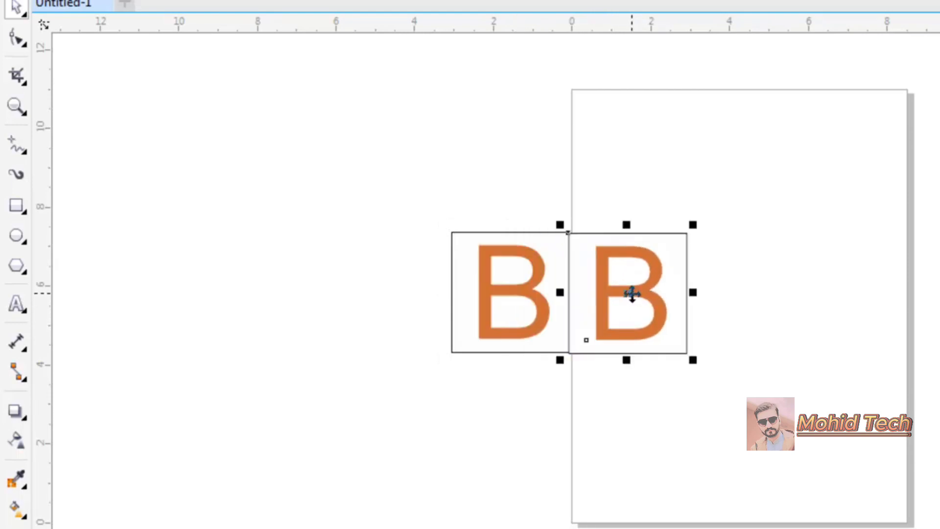
pyautogui.hotkey('ctrl', 'z')
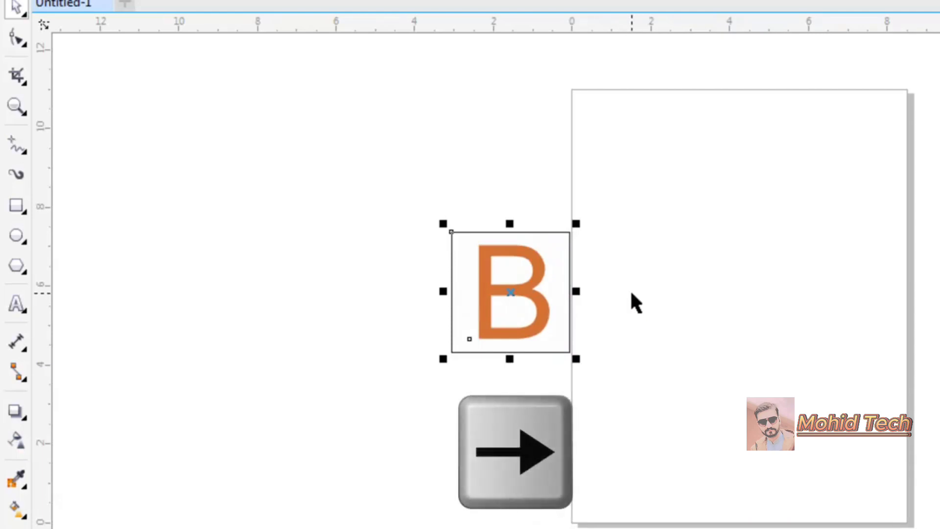
# Nudge the copied square straight to the right until it sits beside the original with a narrow gap, and deselect it.
pyautogui.press('Right')
pyautogui.press('Right')
pyautogui.press('Right')
pyautogui.press('Right')
pyautogui.press('Right')
pyautogui.press('Right')
pyautogui.press('Right')
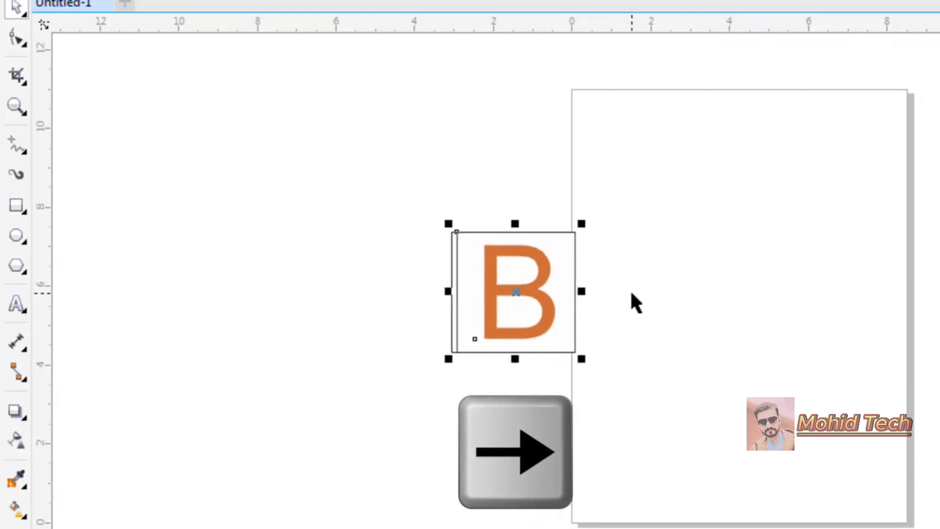
pyautogui.press('Right')
pyautogui.press('Right')
pyautogui.press('Right')
pyautogui.press('Right')
pyautogui.press('Right')
pyautogui.press('Right')
pyautogui.press('Right')
pyautogui.press('Right')
pyautogui.press('Right')
pyautogui.press('Right')
pyautogui.press('Right')
pyautogui.press('Right')
pyautogui.press('Right')
pyautogui.press('Right')
pyautogui.press('Right')
pyautogui.press('Right')
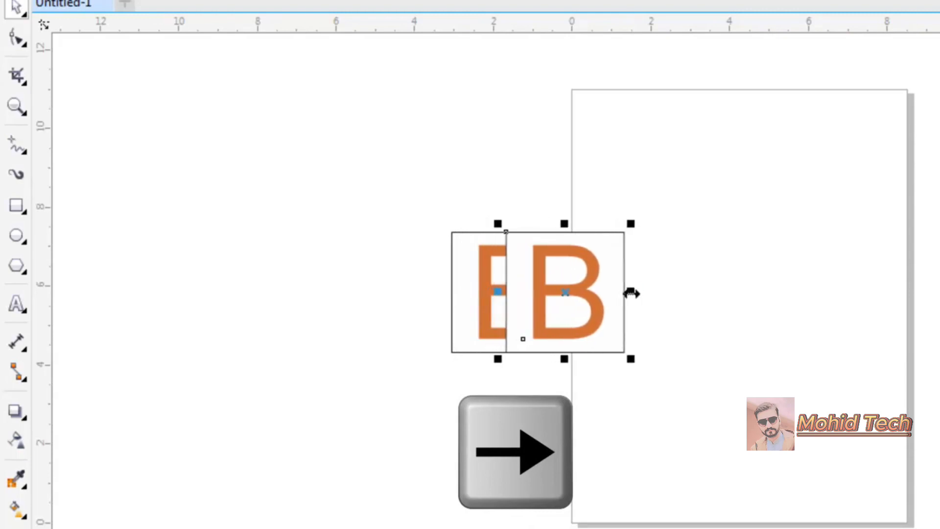
pyautogui.press('Right')
pyautogui.press('Right')
pyautogui.press('Right')
pyautogui.press('Right')
pyautogui.press('Right')
pyautogui.press('Right')
pyautogui.press('Right')
pyautogui.press('Right')
pyautogui.press('Right')
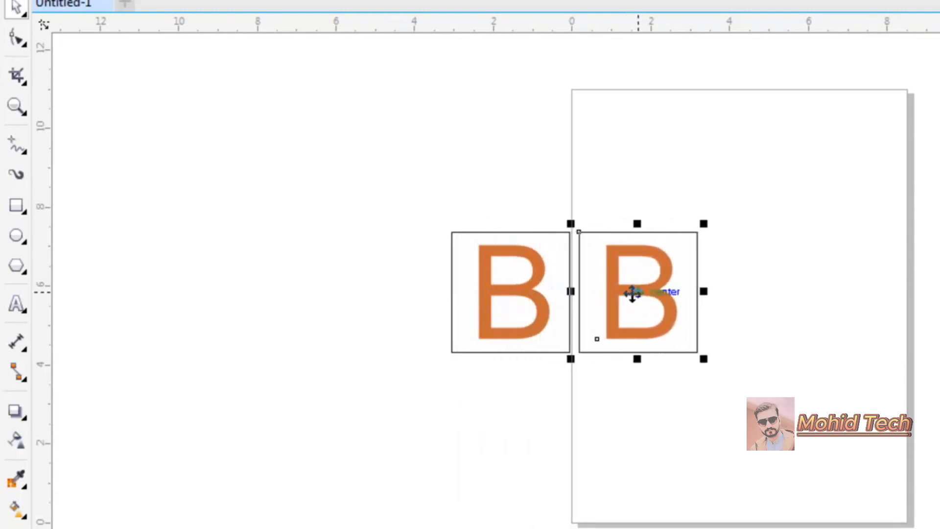
pyautogui.click(796, 341)
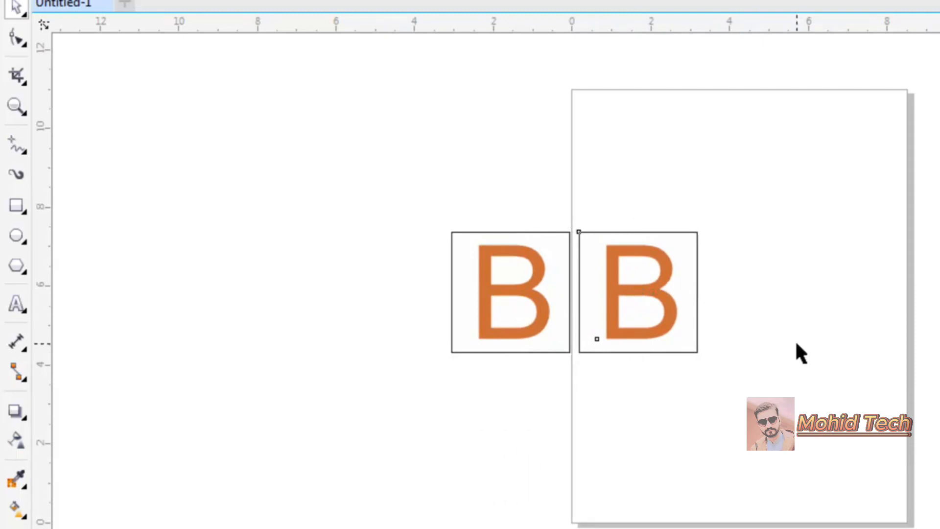
# Duplicate the second lettered square in place and nudge the copy straight to the right until it sits beside it with the same narrow gap.
pyautogui.click(655, 290)
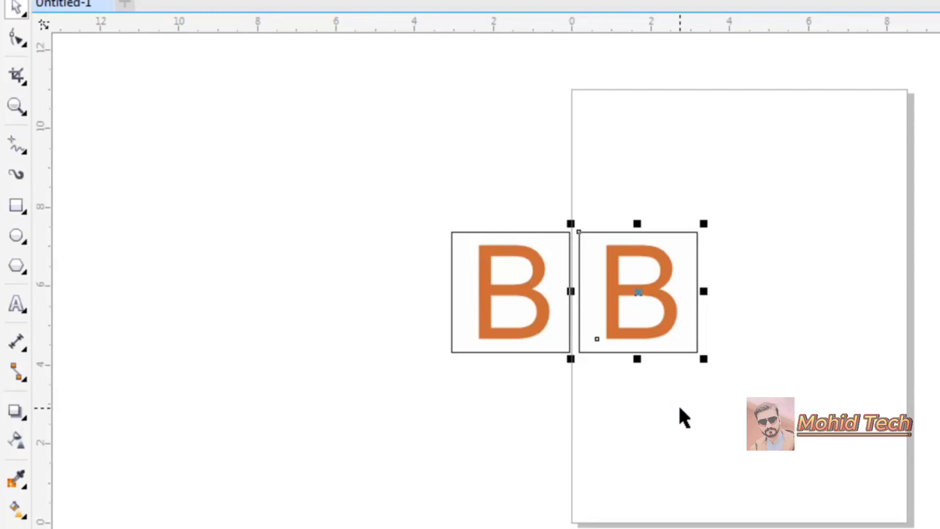
pyautogui.press('Right')
pyautogui.press('Right')
pyautogui.press('Right')
pyautogui.press('Right')
pyautogui.press('Right')
pyautogui.press('Right')
pyautogui.press('Right')
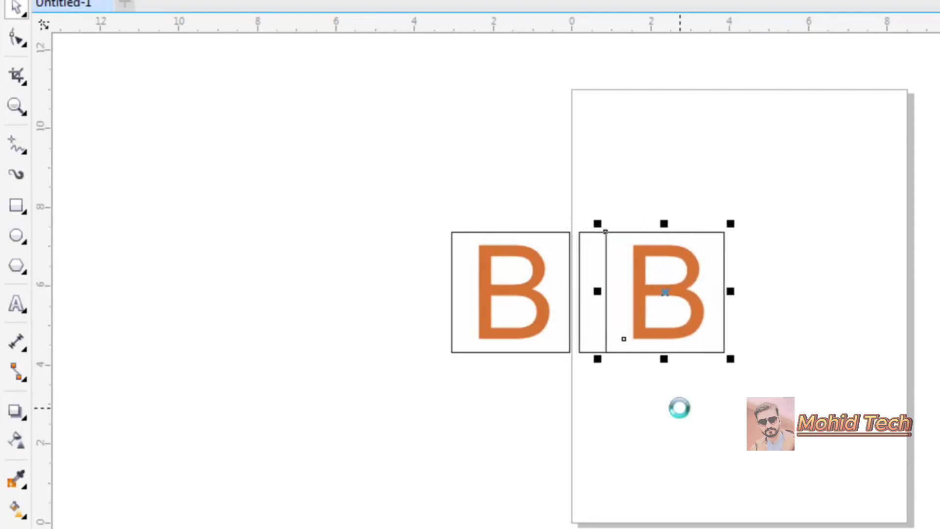
pyautogui.press('Right')
pyautogui.press('Right')
pyautogui.press('Right')
pyautogui.press('Right')
pyautogui.press('Right')
pyautogui.press('Right')
pyautogui.press('Right')
pyautogui.press('Right')
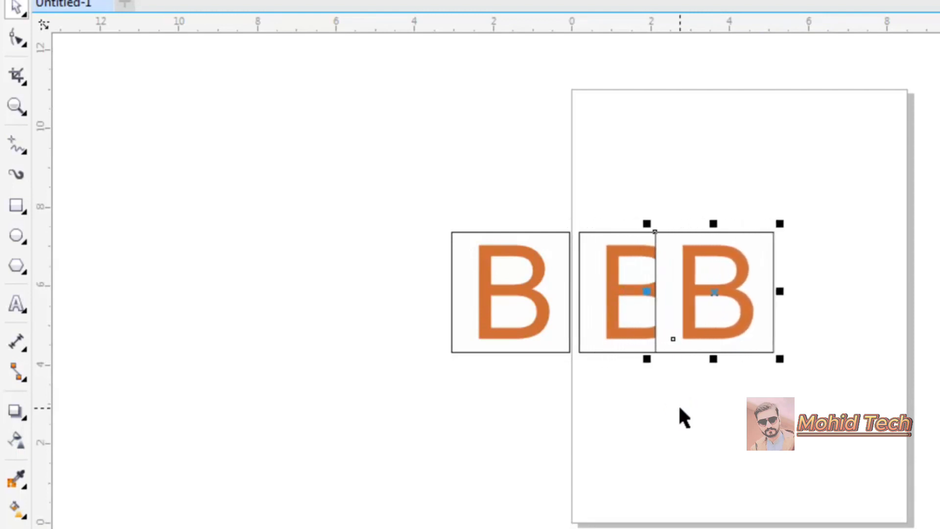
pyautogui.press('Right')
pyautogui.press('Right')
pyautogui.press('Right')
pyautogui.press('Right')
pyautogui.press('Right')
pyautogui.press('Right')
pyautogui.press('Right')
pyautogui.press('Right')
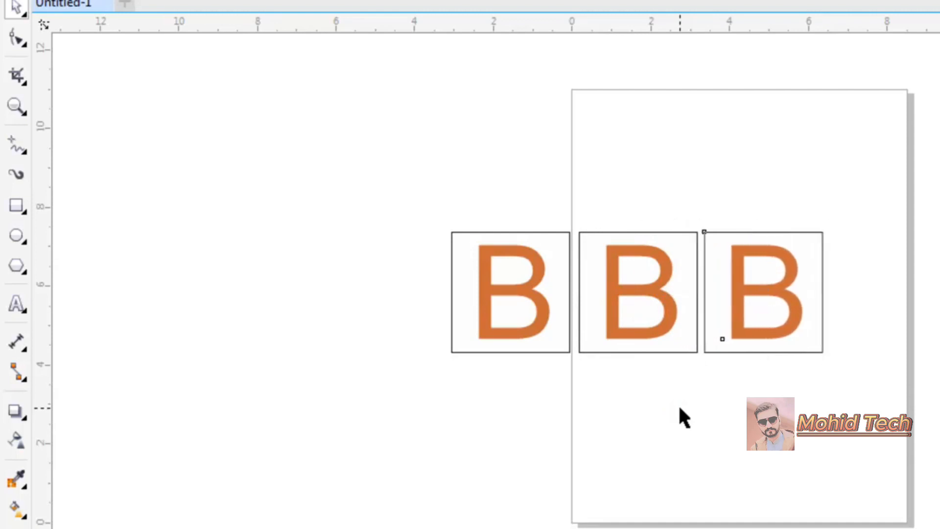
pyautogui.press('Right')
pyautogui.press('Right')
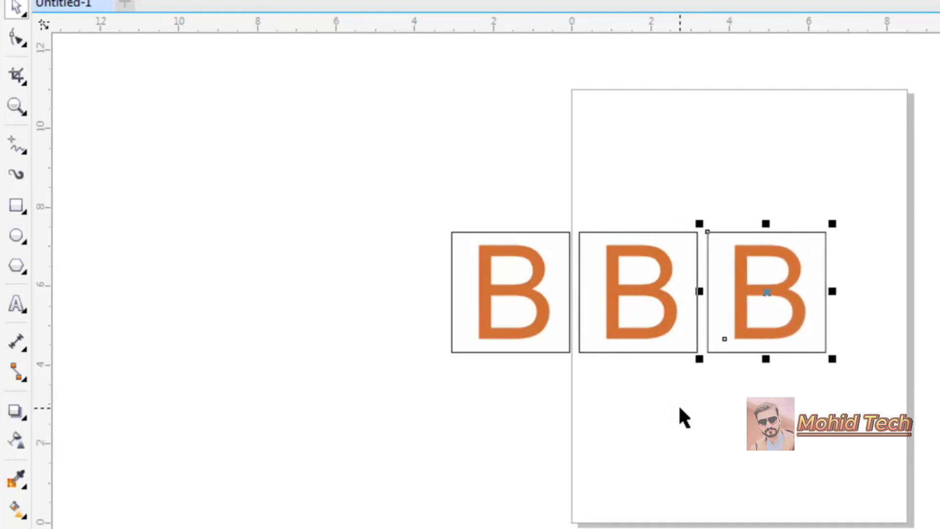
pyautogui.press('Left')
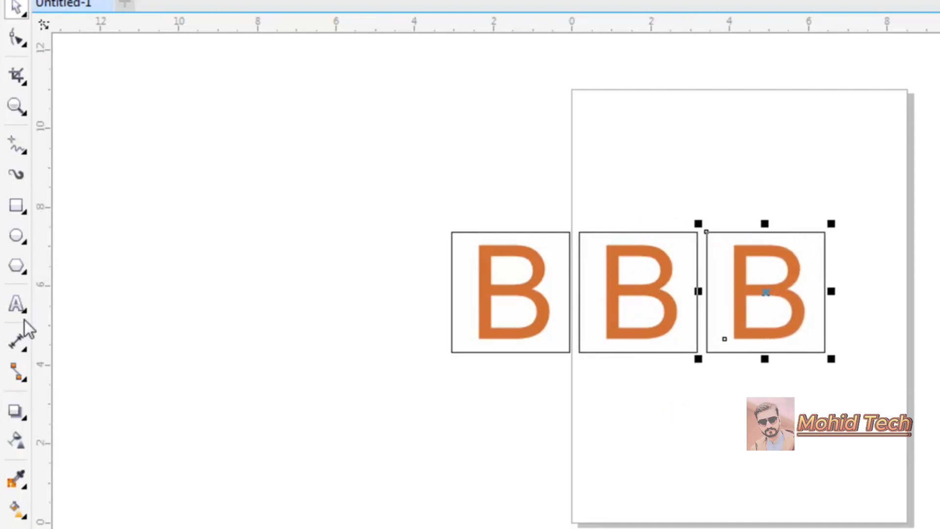
# Replace the letter B in the third square with C.
pyautogui.click(16, 303)
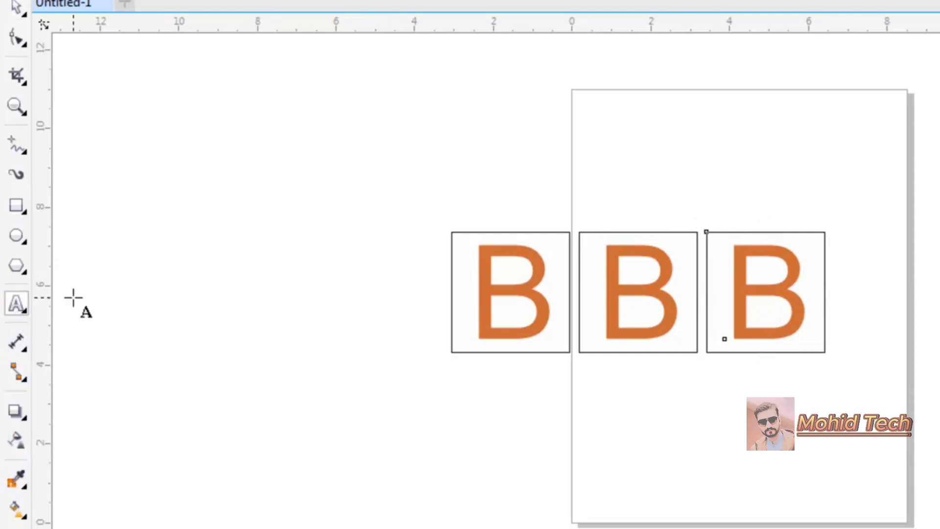
pyautogui.doubleClick(785, 290)
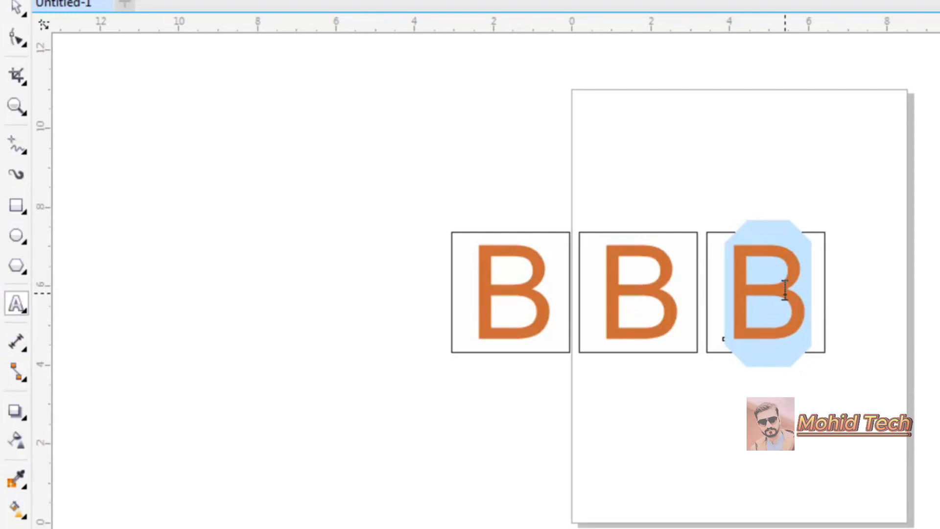
pyautogui.write('C')
pyautogui.click(569, 152)
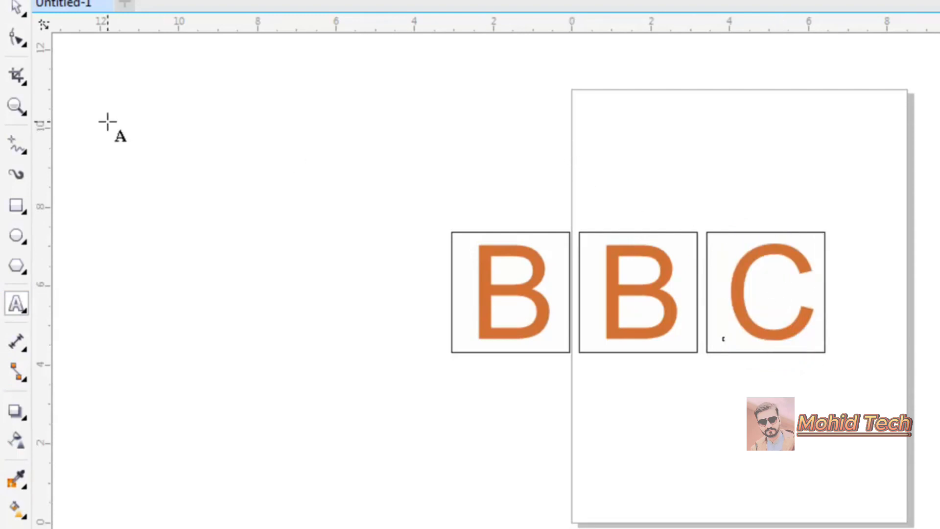
# Select all three lettered squares and move them together to the empty area beside the page.
pyautogui.click(16, 9)
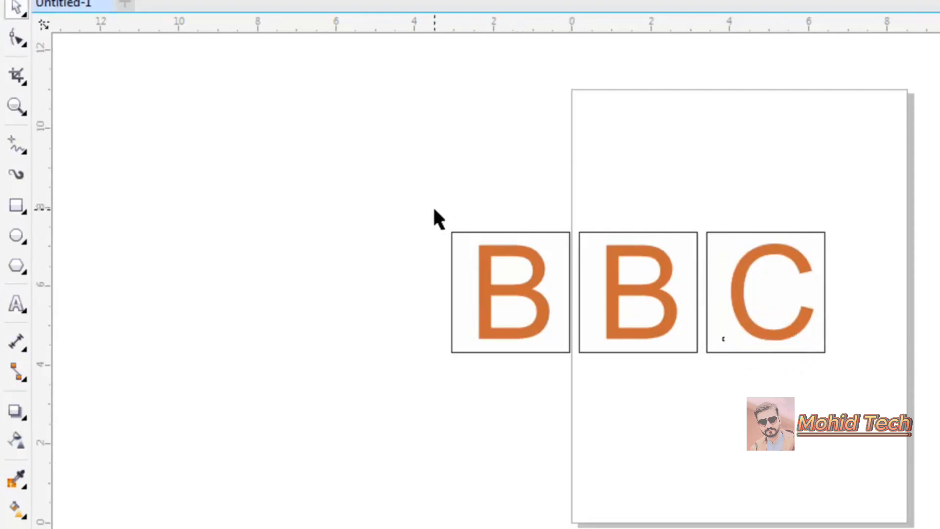
pyautogui.moveTo(407, 204); pyautogui.dragTo(870, 382)
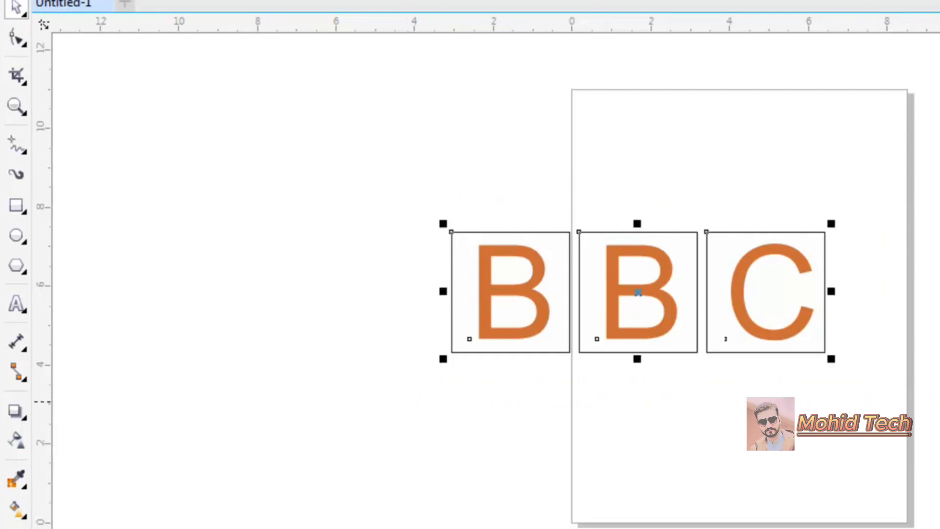
pyautogui.moveTo(641, 291); pyautogui.dragTo(361, 367)
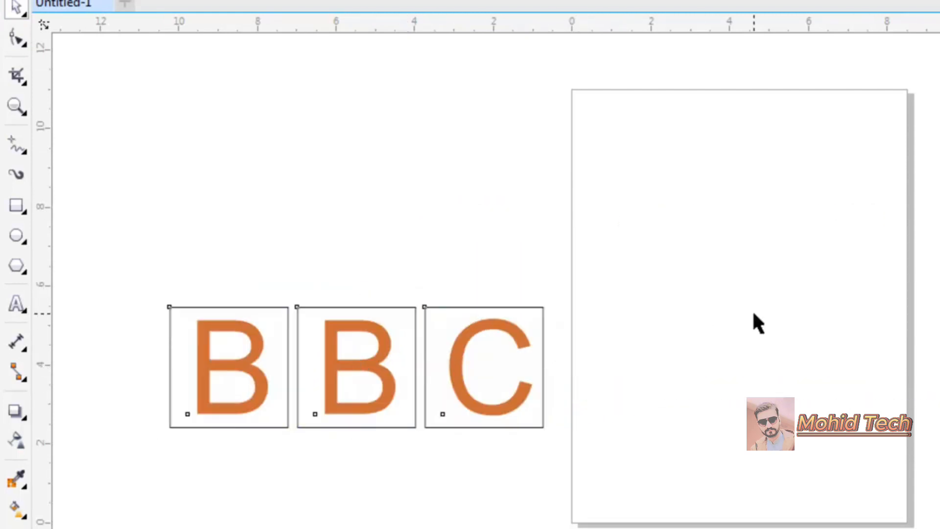
# Draw a wide rectangle about 13 by 8 inches over the page and fill it with the same dark orange as the letters.
pyautogui.click(16, 206)
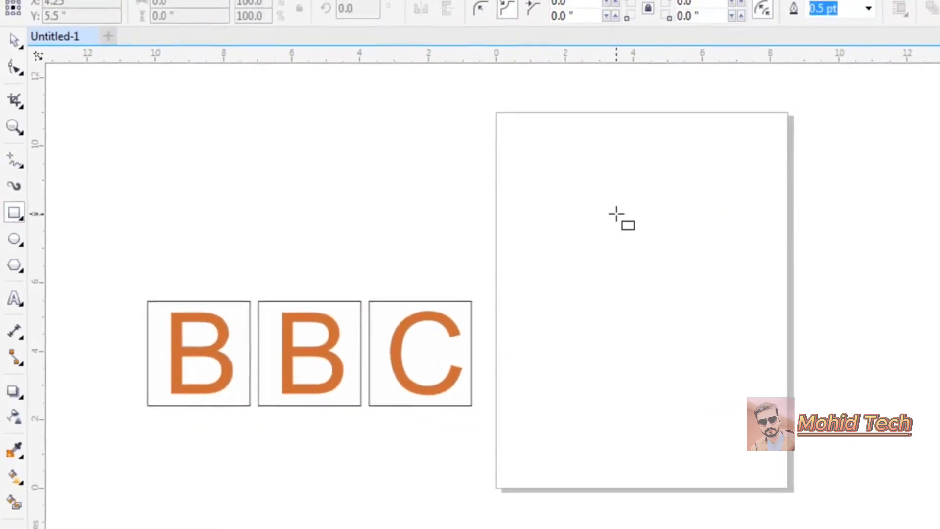
pyautogui.moveTo(547, 147); pyautogui.dragTo(939, 444)
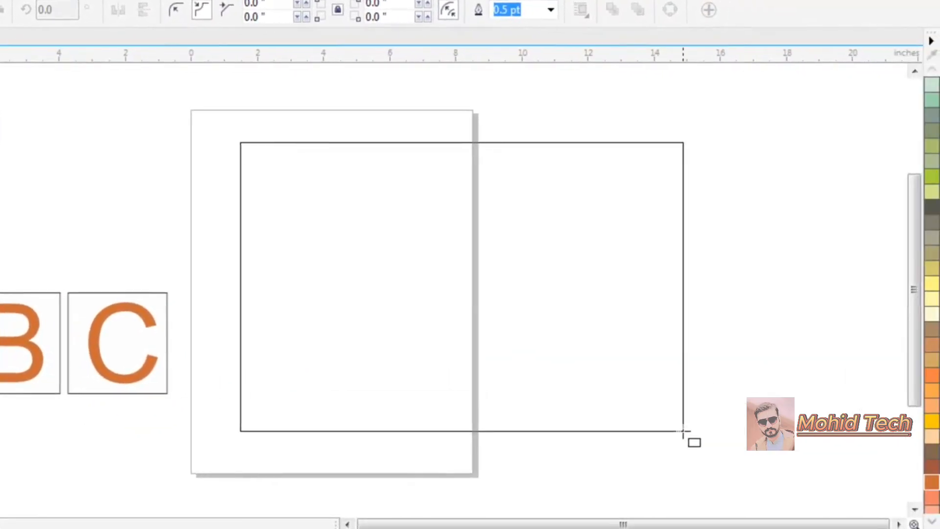
pyautogui.moveTo(683, 431); pyautogui.dragTo(680, 402)
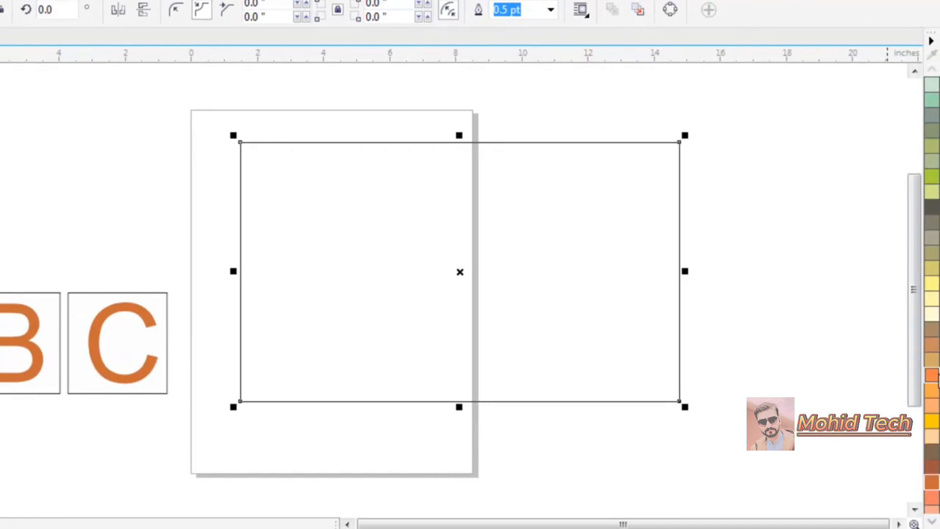
pyautogui.click(932, 375)
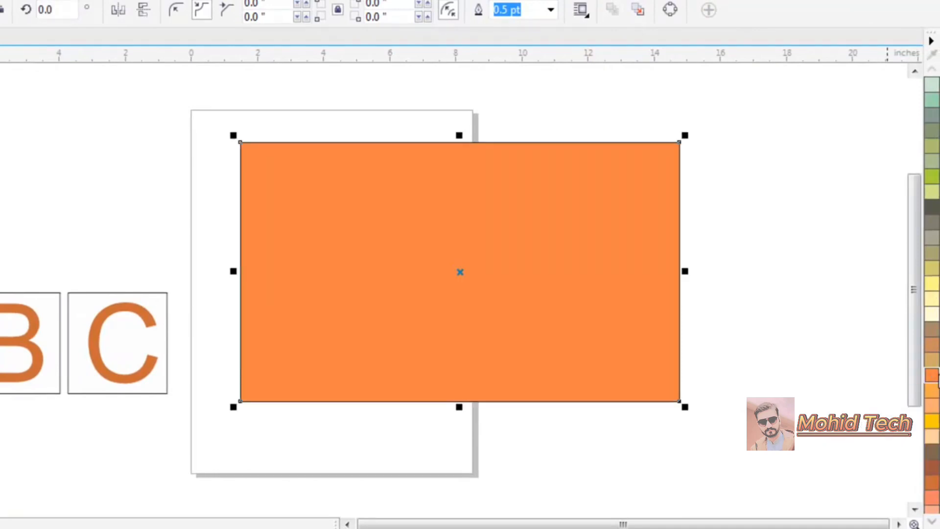
pyautogui.click(935, 485)
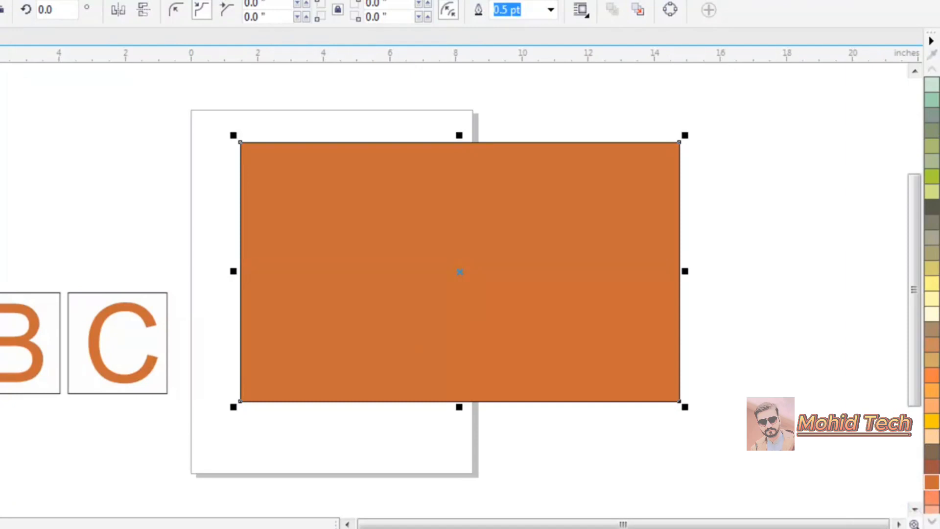
# Group the three lettered squares and move the group onto the center of the orange rectangle.
pyautogui.moveTo(3, 279); pyautogui.dragTo(187, 420)
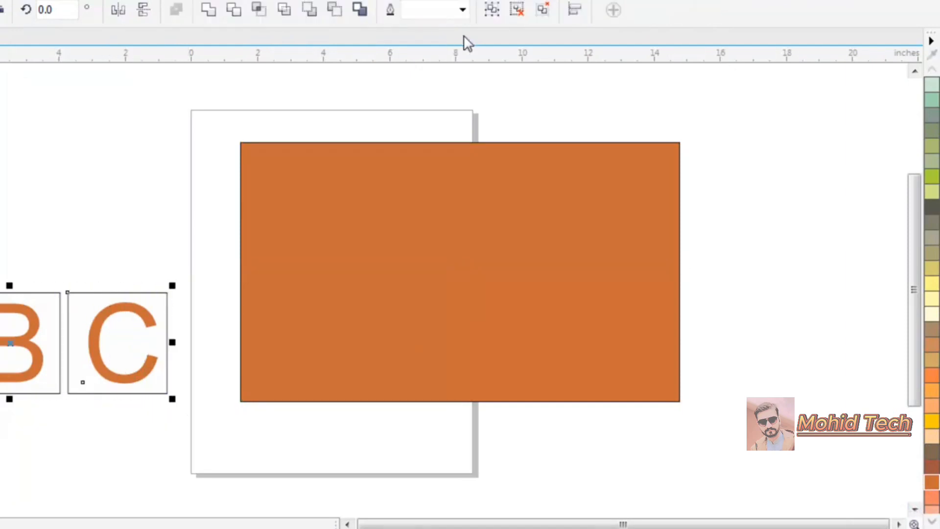
pyautogui.click(492, 14)
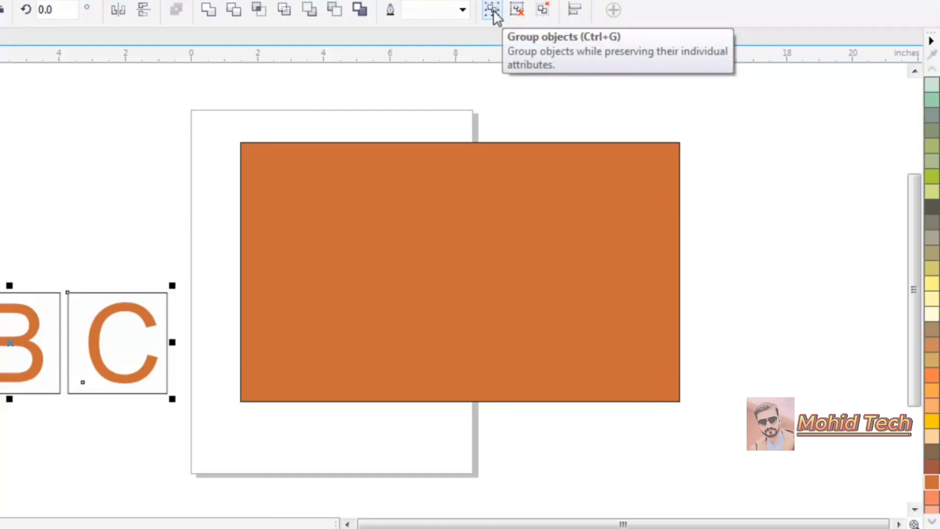
pyautogui.click(493, 9)
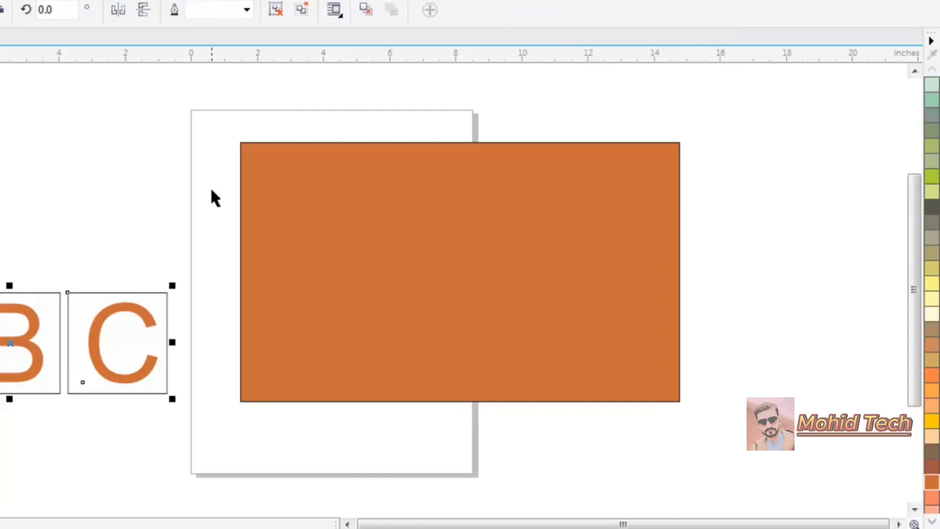
pyautogui.moveTo(10, 342); pyautogui.dragTo(465, 271)
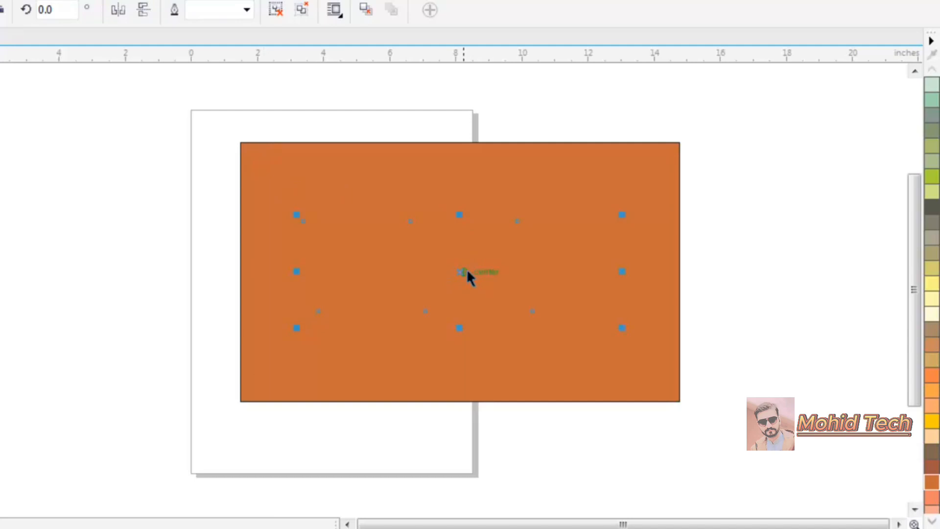
pyautogui.rightClick(483, 267)
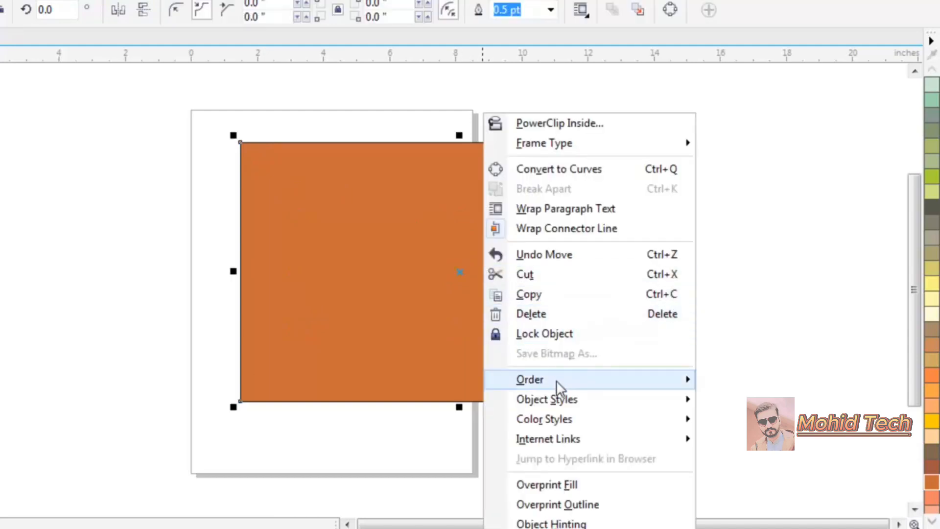
pyautogui.moveTo(557, 380)
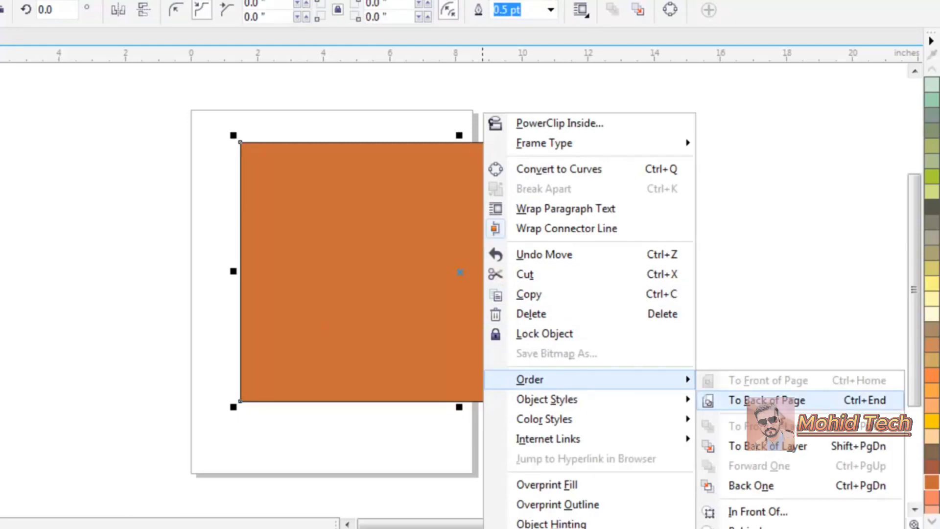
pyautogui.click(777, 280)
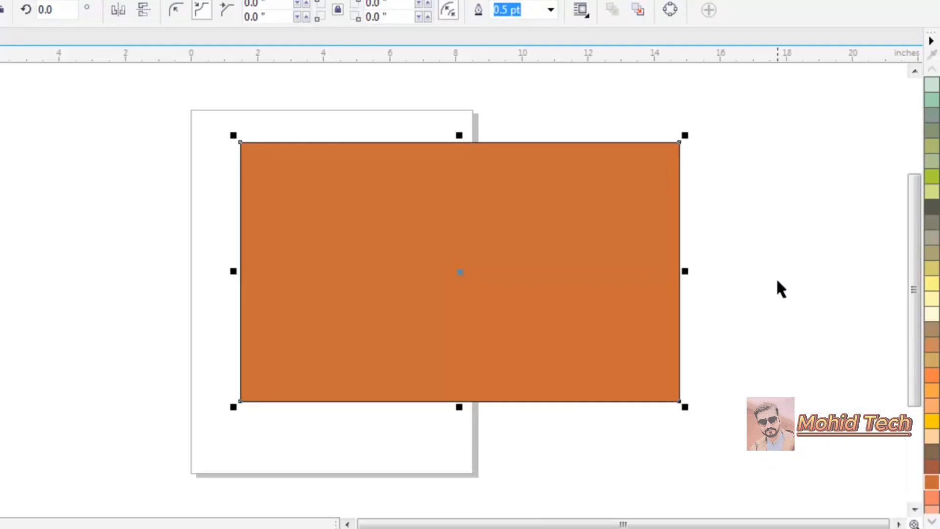
pyautogui.click(461, 273)
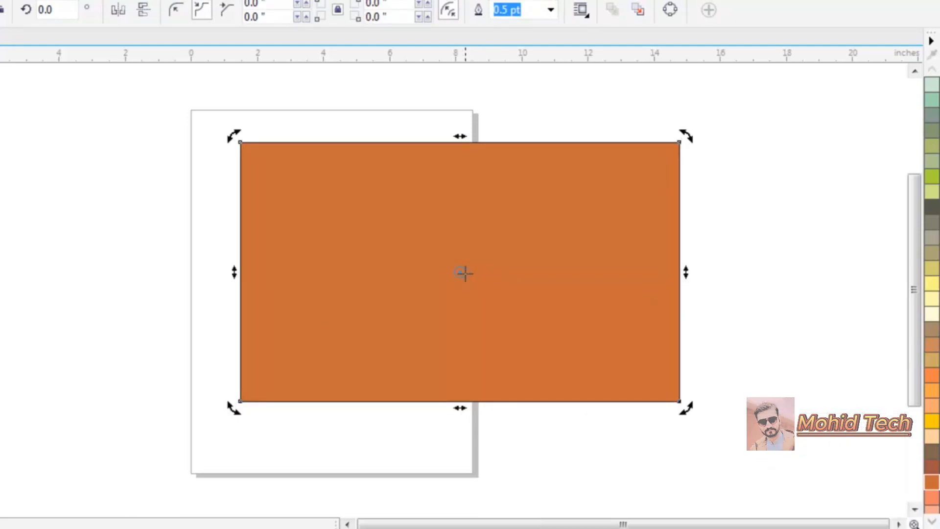
pyautogui.click(588, 266)
# Send the orange rectangle to the back of the page, behind the lettered squares, and deselect it.
pyautogui.rightClick(499, 249)
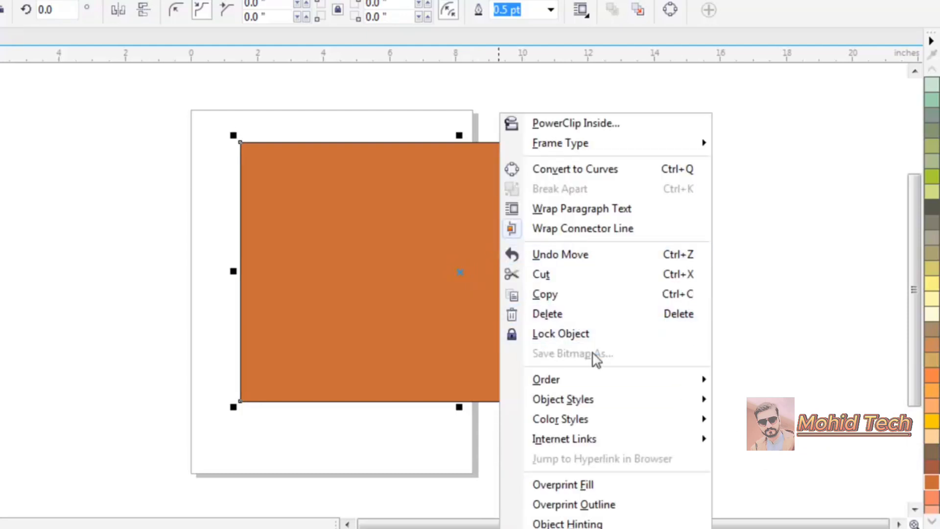
pyautogui.moveTo(577, 383)
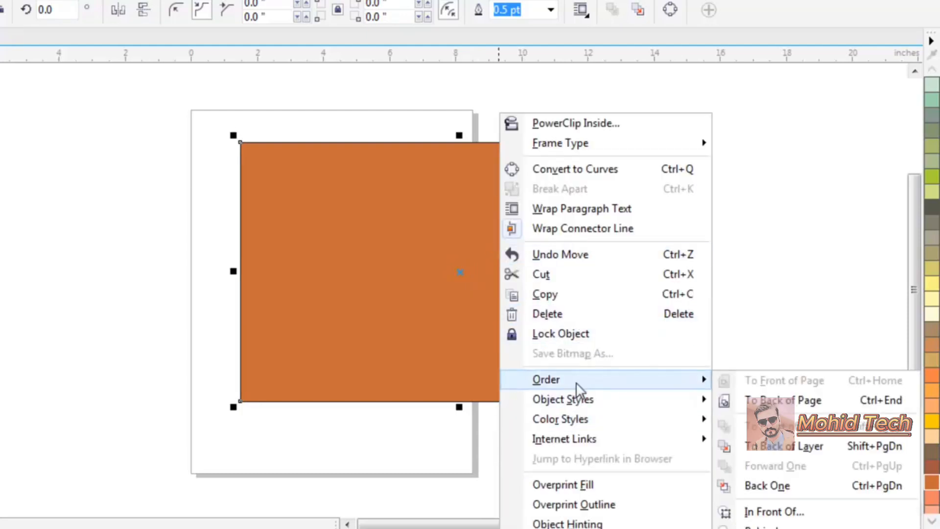
pyautogui.click(800, 410)
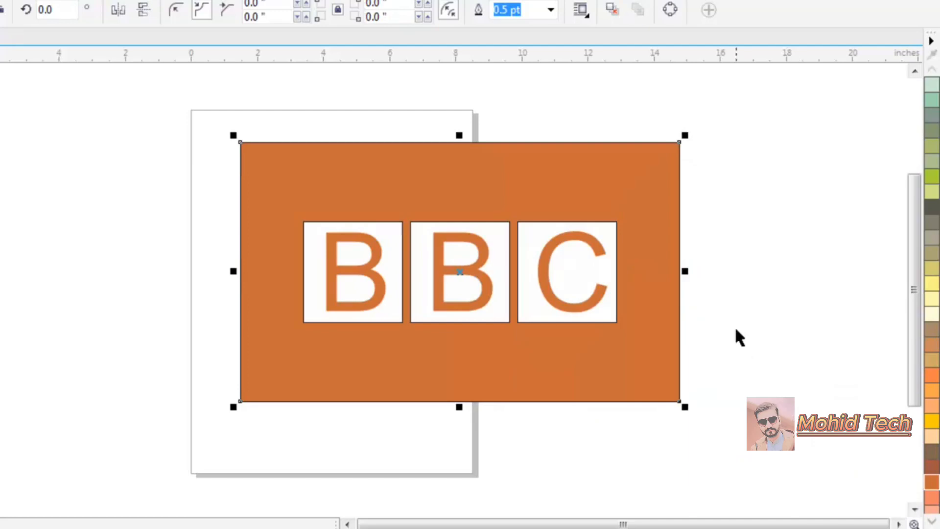
pyautogui.click(704, 199)
pyautogui.click(704, 199)
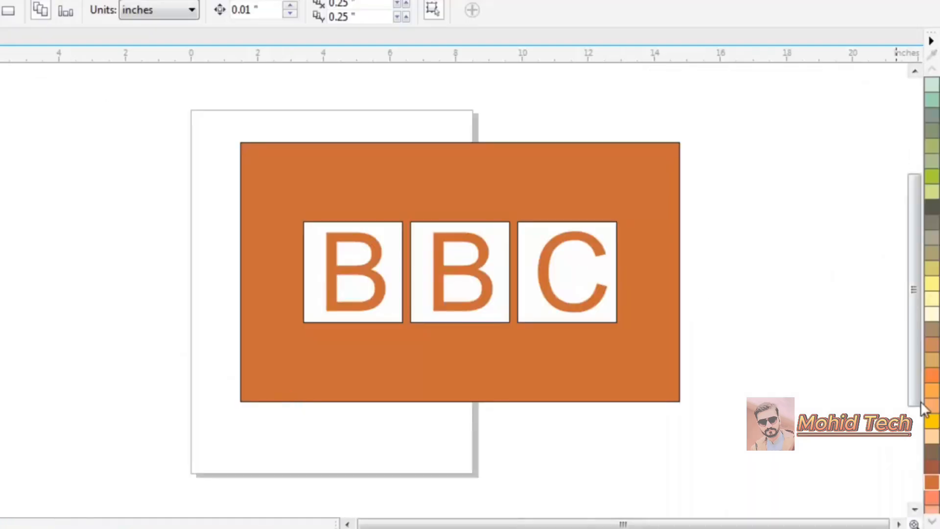
# Move the BBC group straight up inside the orange rectangle to leave room for text beneath it.
pyautogui.click(932, 527)
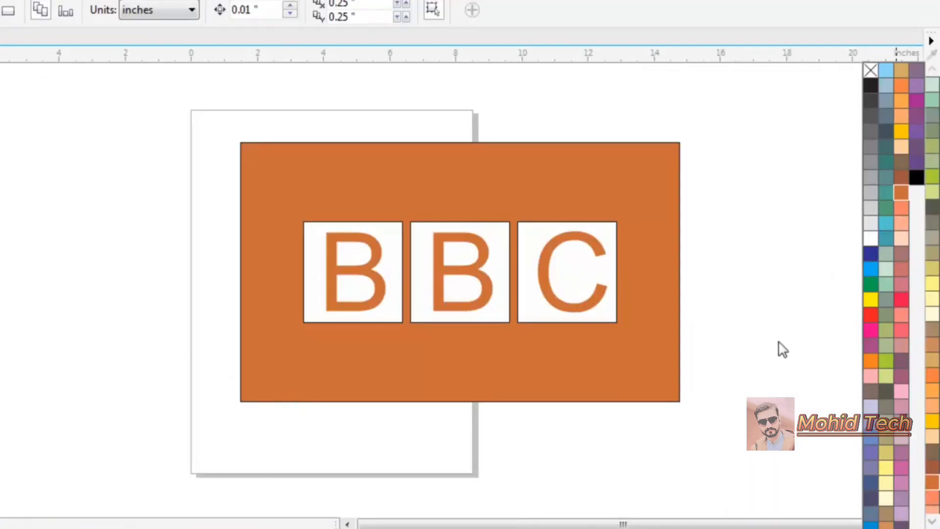
pyautogui.click(468, 274)
pyautogui.moveTo(465, 270); pyautogui.dragTo(465, 221)
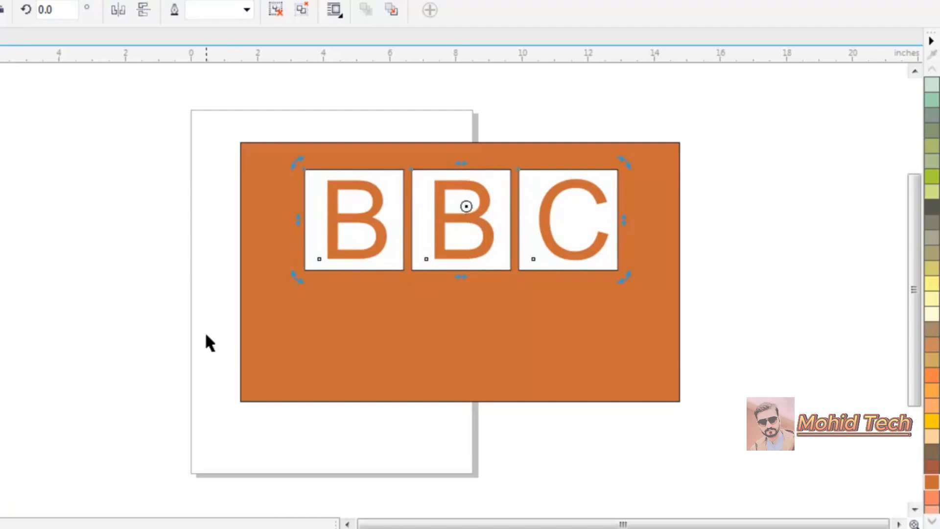
# Add the text "News" on the orange rectangle, centered below the BBC squares, and finish editing with the text selected as an object.
pyautogui.press('F8')
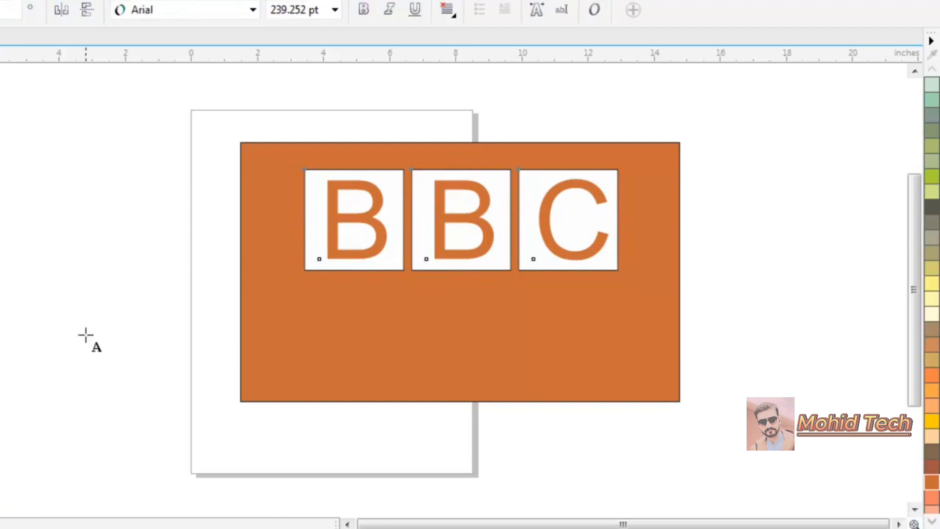
pyautogui.click(444, 306)
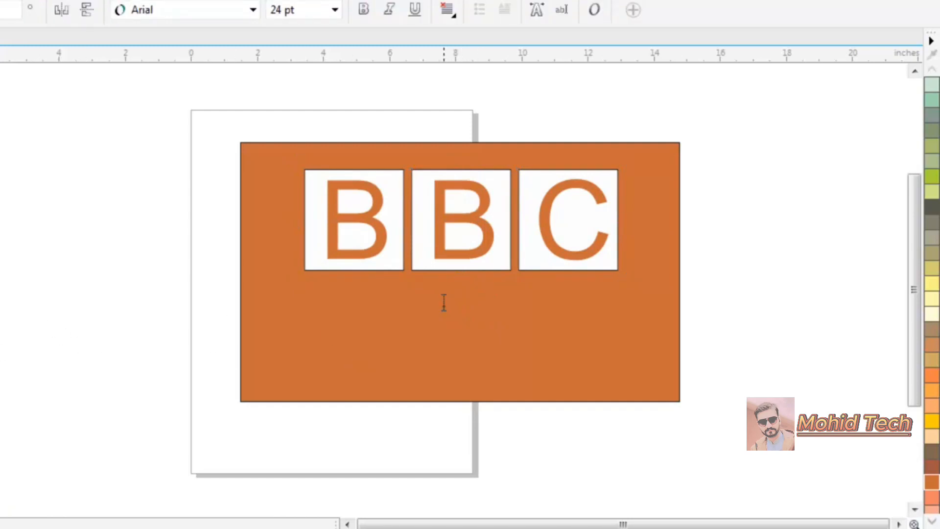
pyautogui.write('New')
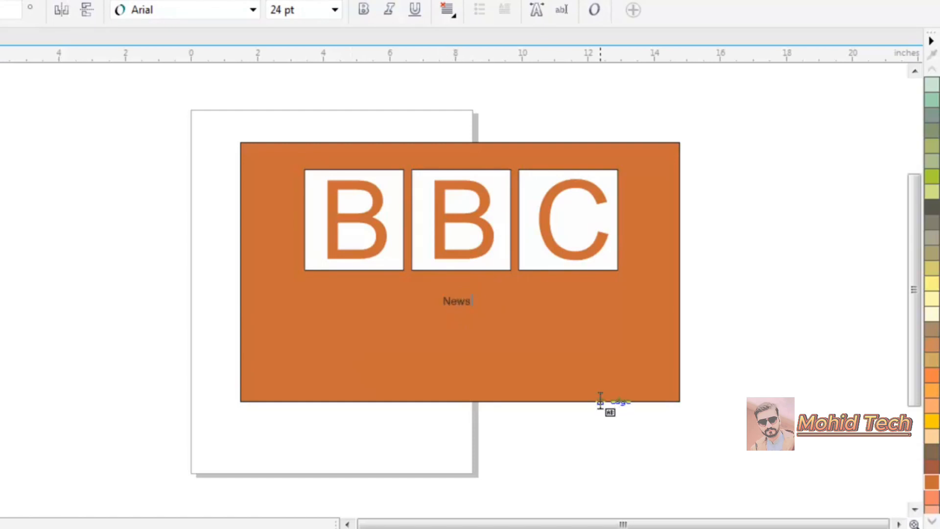
pyautogui.write('s')
pyautogui.hotkey('ctrl', 'space')
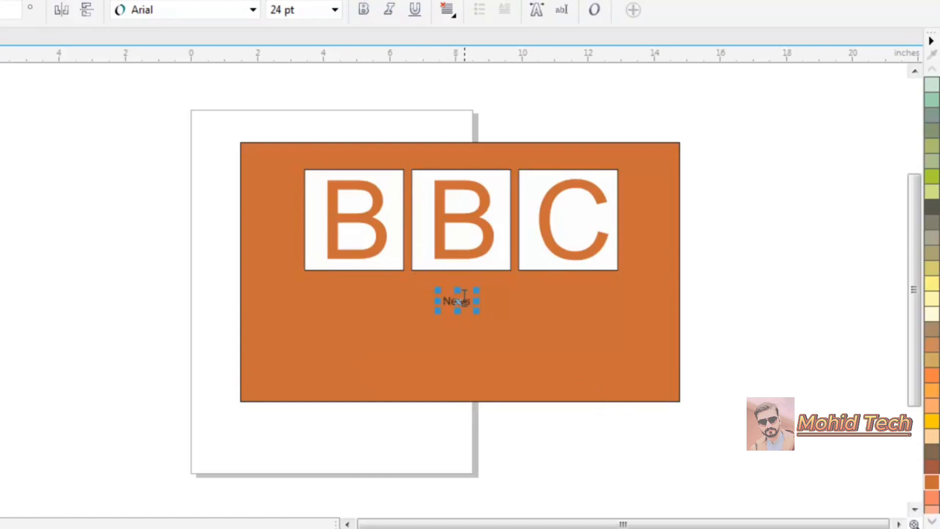
# Enlarge the "News" text to about 209 pt and center it on the orange rectangle below the BBC squares.
pyautogui.moveTo(477, 308); pyautogui.dragTo(683, 394)
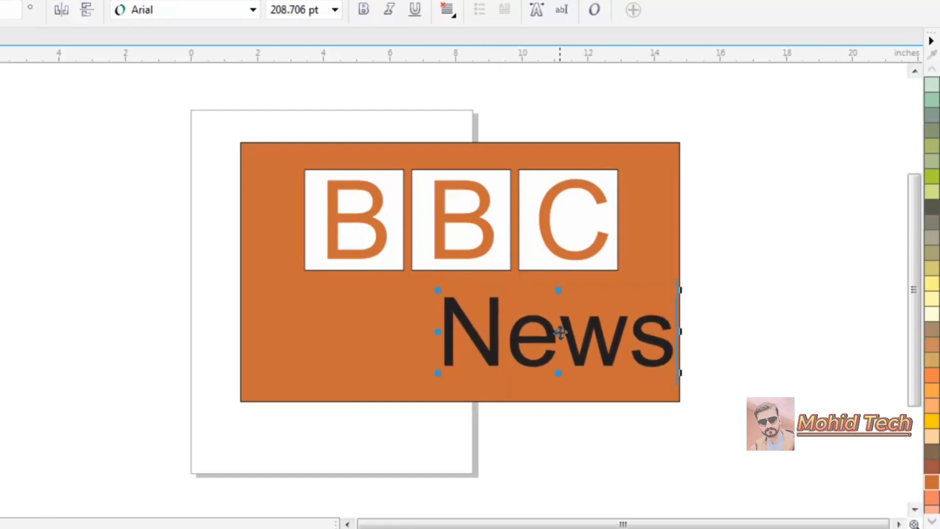
pyautogui.moveTo(561, 333); pyautogui.dragTo(467, 323)
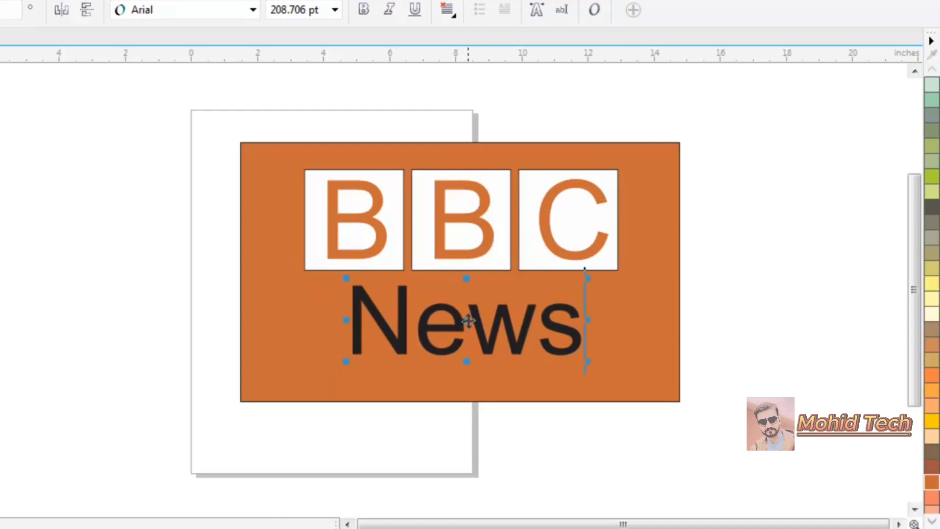
# Fill the "News" text with pale cream and deselect it.
pyautogui.click(935, 319)
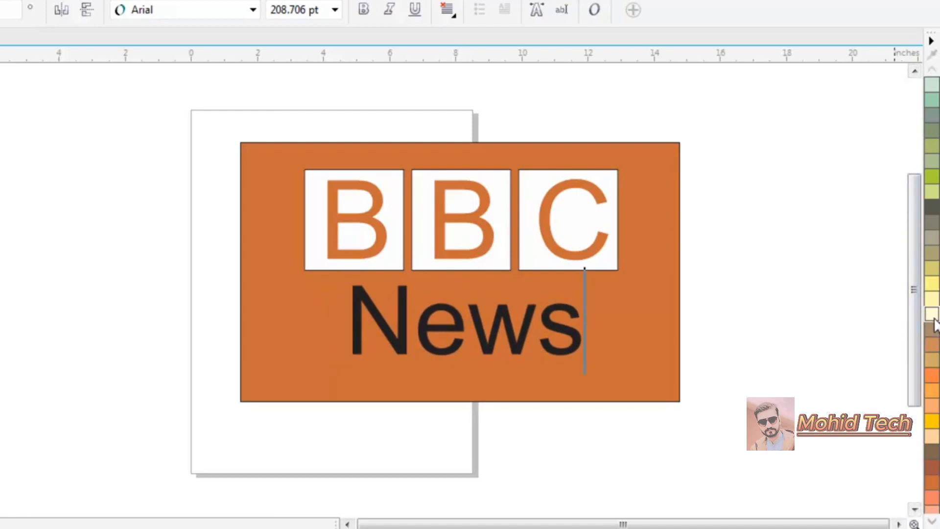
pyautogui.doubleClick(510, 323)
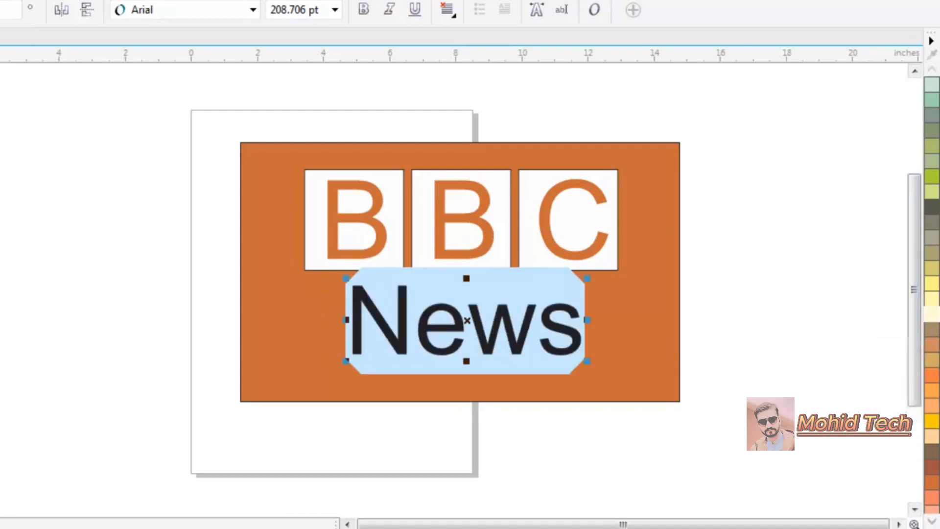
pyautogui.click(933, 317)
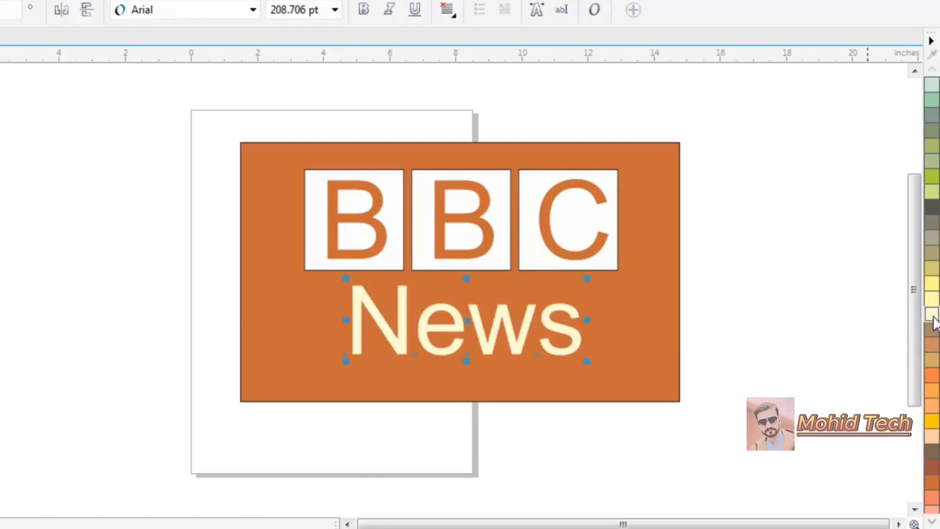
pyautogui.click(807, 328)
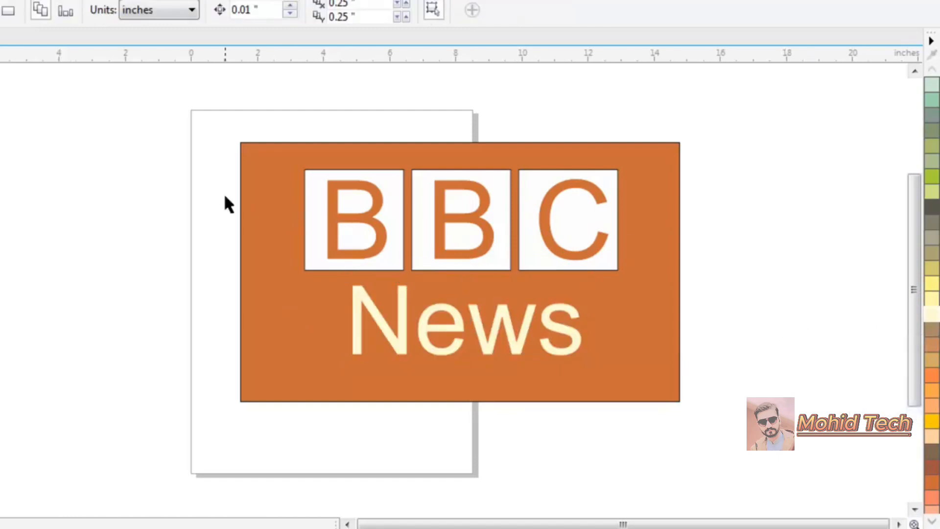
# Scale the whole BBC News logo down to about 9.1 by 5.4 inches and move it off the page onto the empty area left of it.
pyautogui.moveTo(210, 126); pyautogui.dragTo(769, 436)
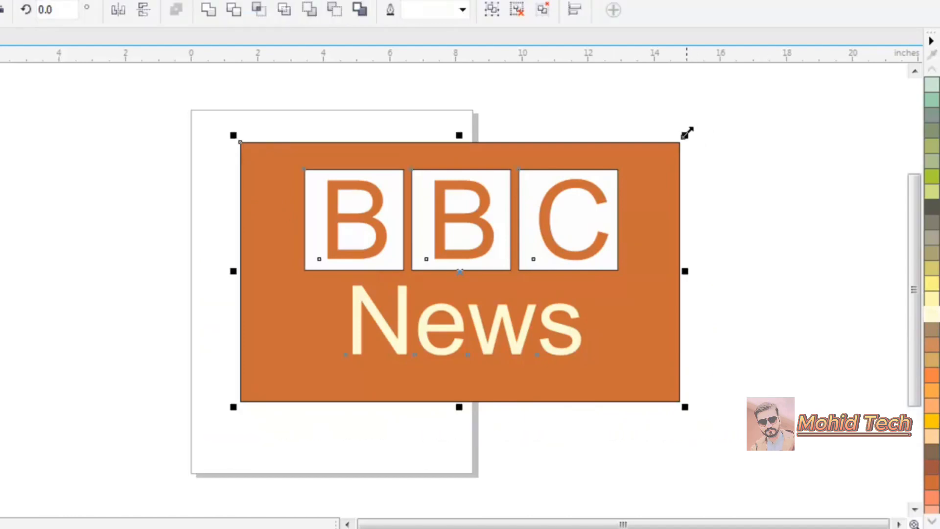
pyautogui.moveTo(684, 137); pyautogui.dragTo(662, 180)
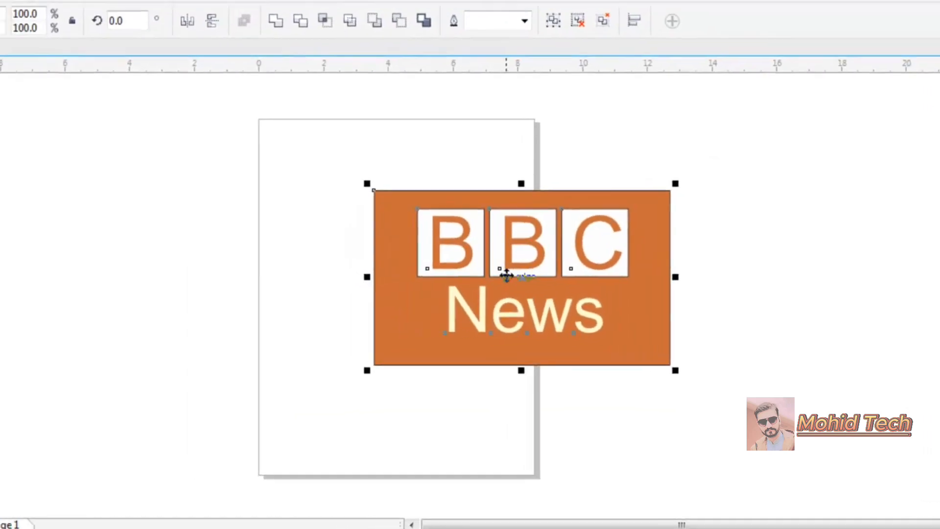
pyautogui.moveTo(459, 272); pyautogui.dragTo(213, 202)
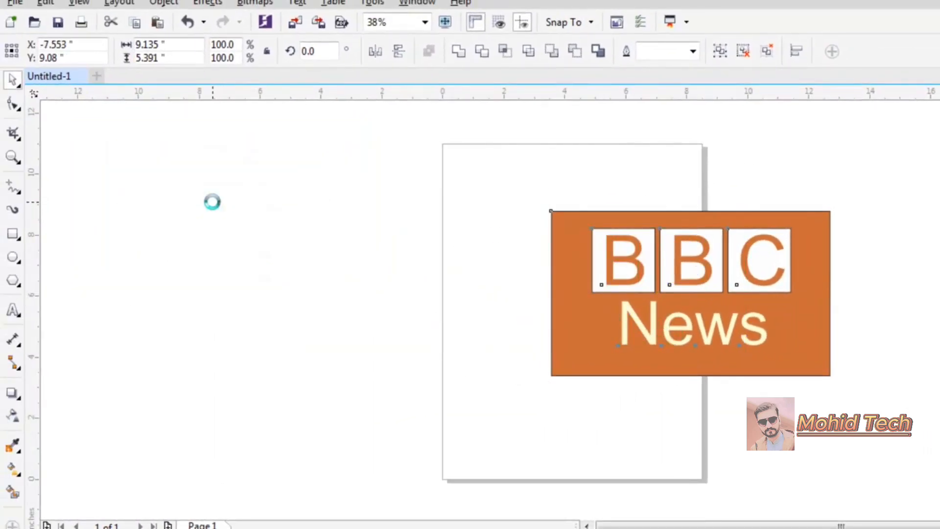
pyautogui.click(558, 224)
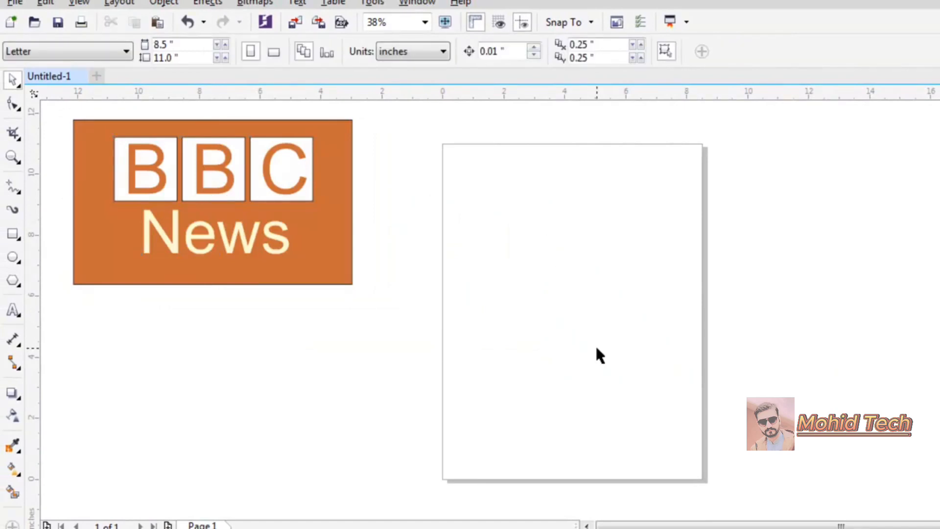